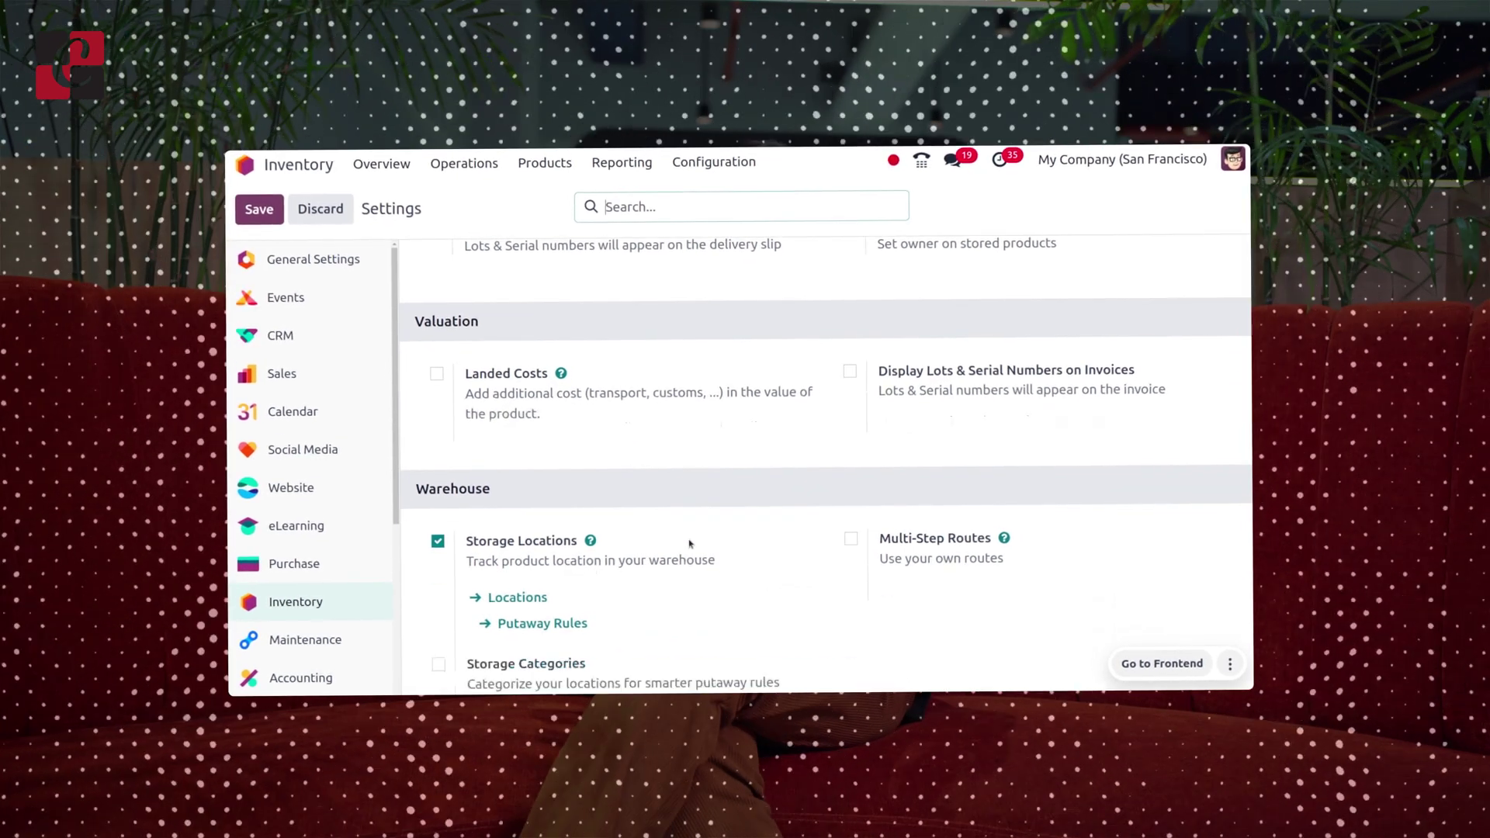
- Open the Inventory app's Settings page from the Configuration menu
scroll(688, 543, "down", 2)
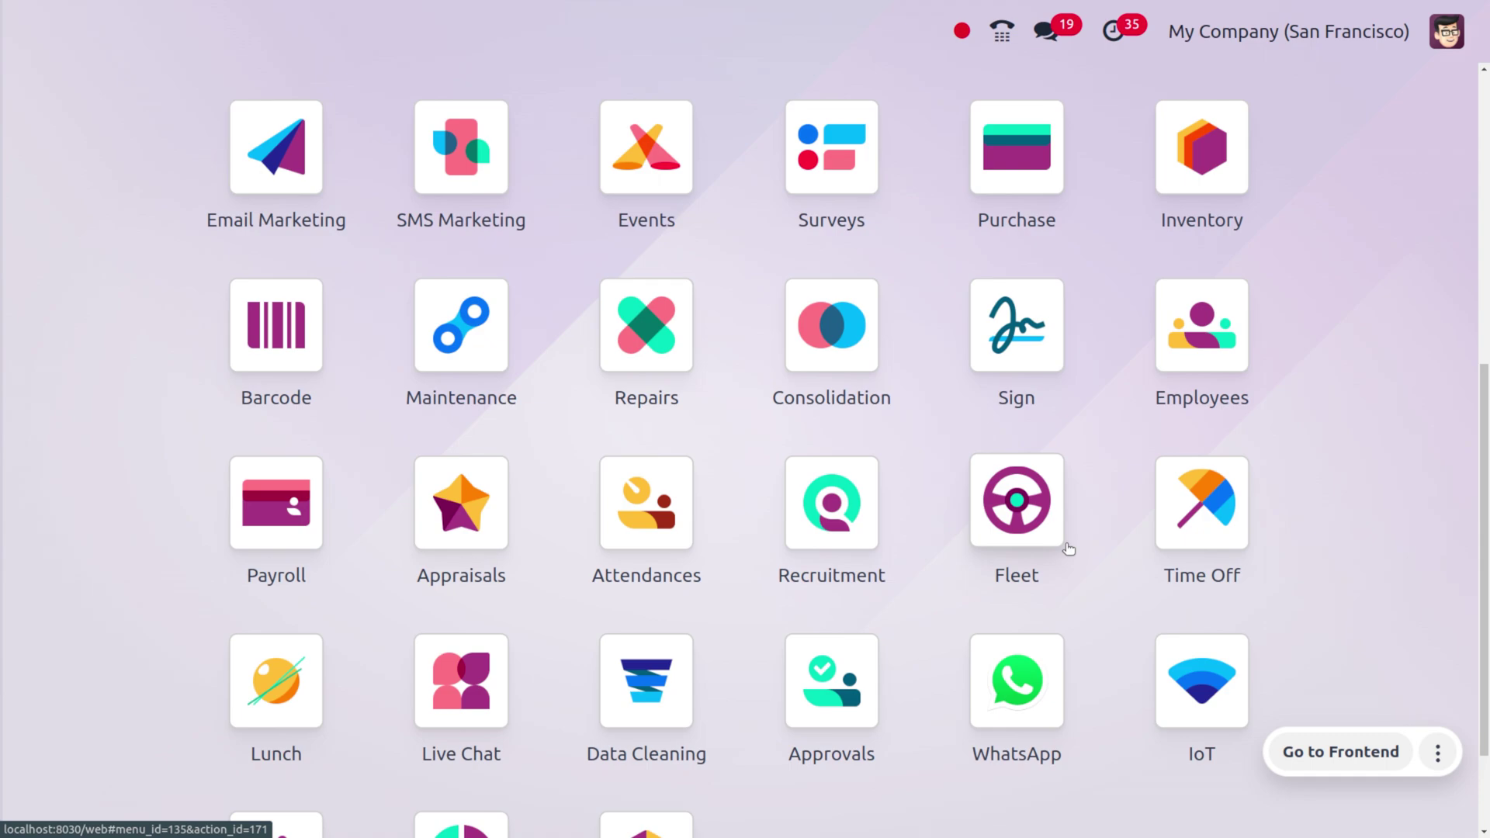
type("in")
key("Return")
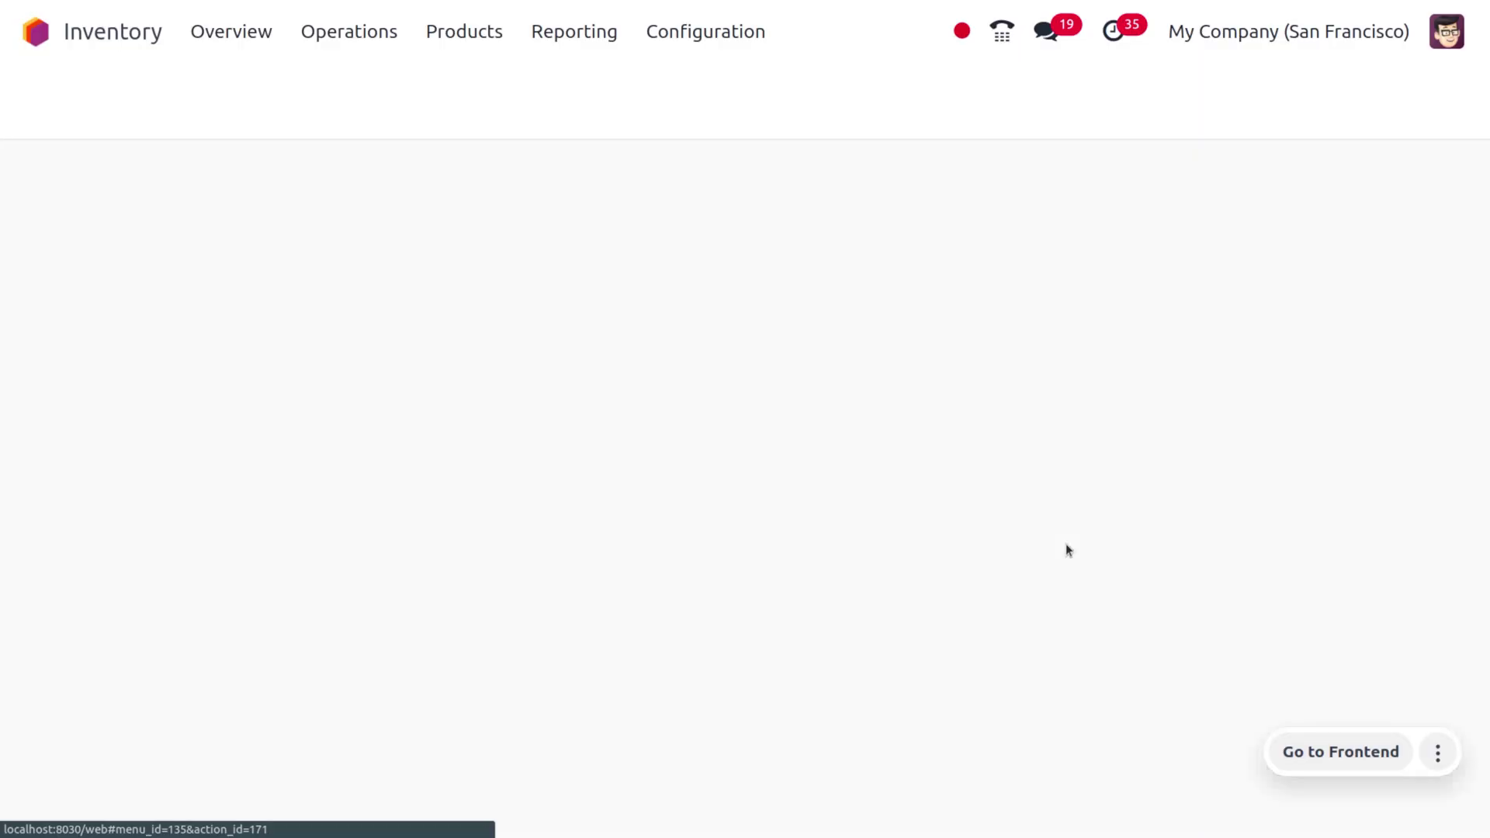
left_click(737, 31)
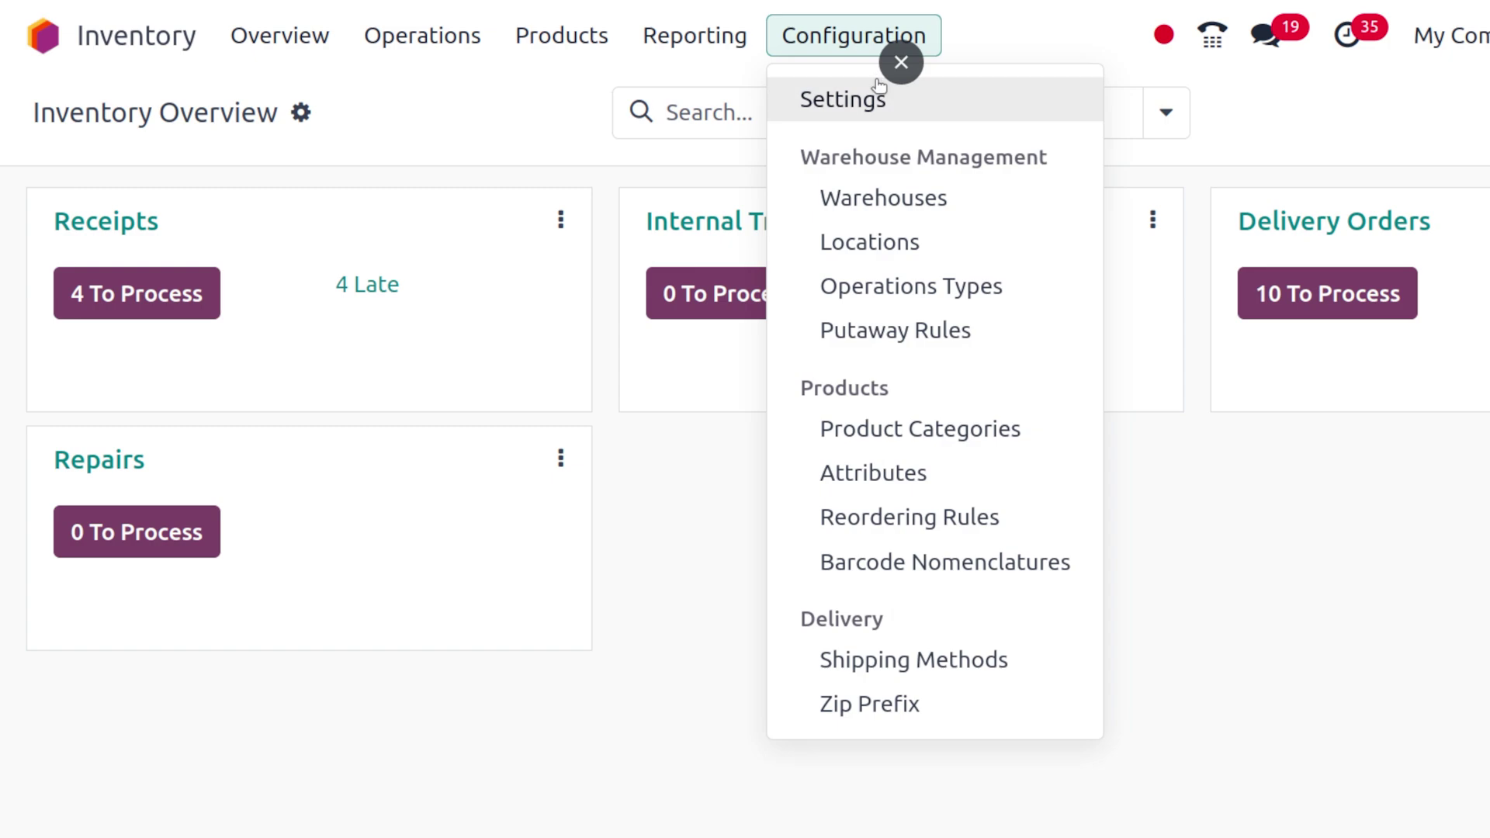
left_click(875, 91)
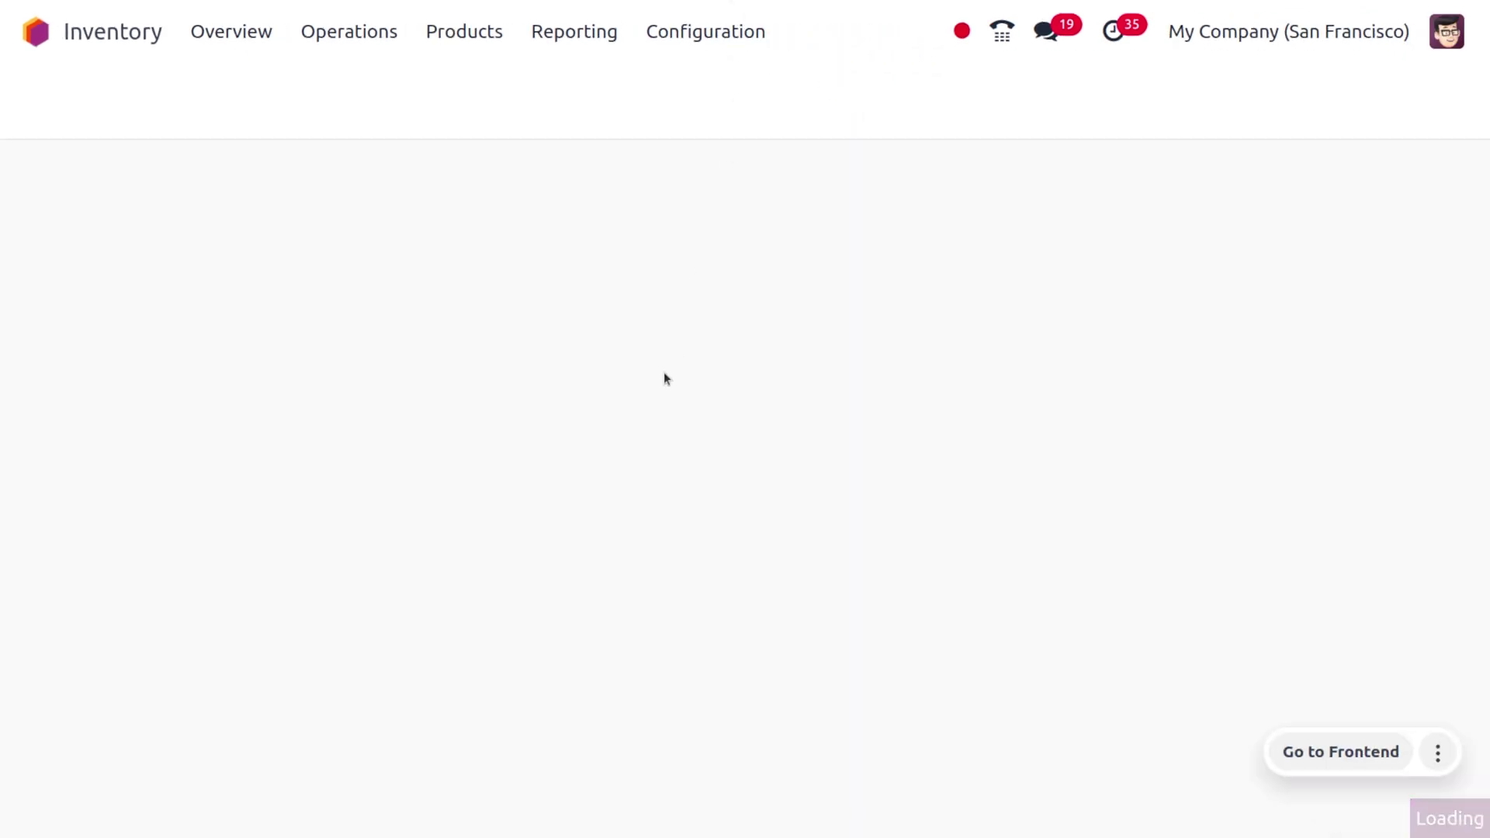
- Scroll to the Warehouse section and confirm Storage Locations is enabled
scroll(666, 543, "down", 10)
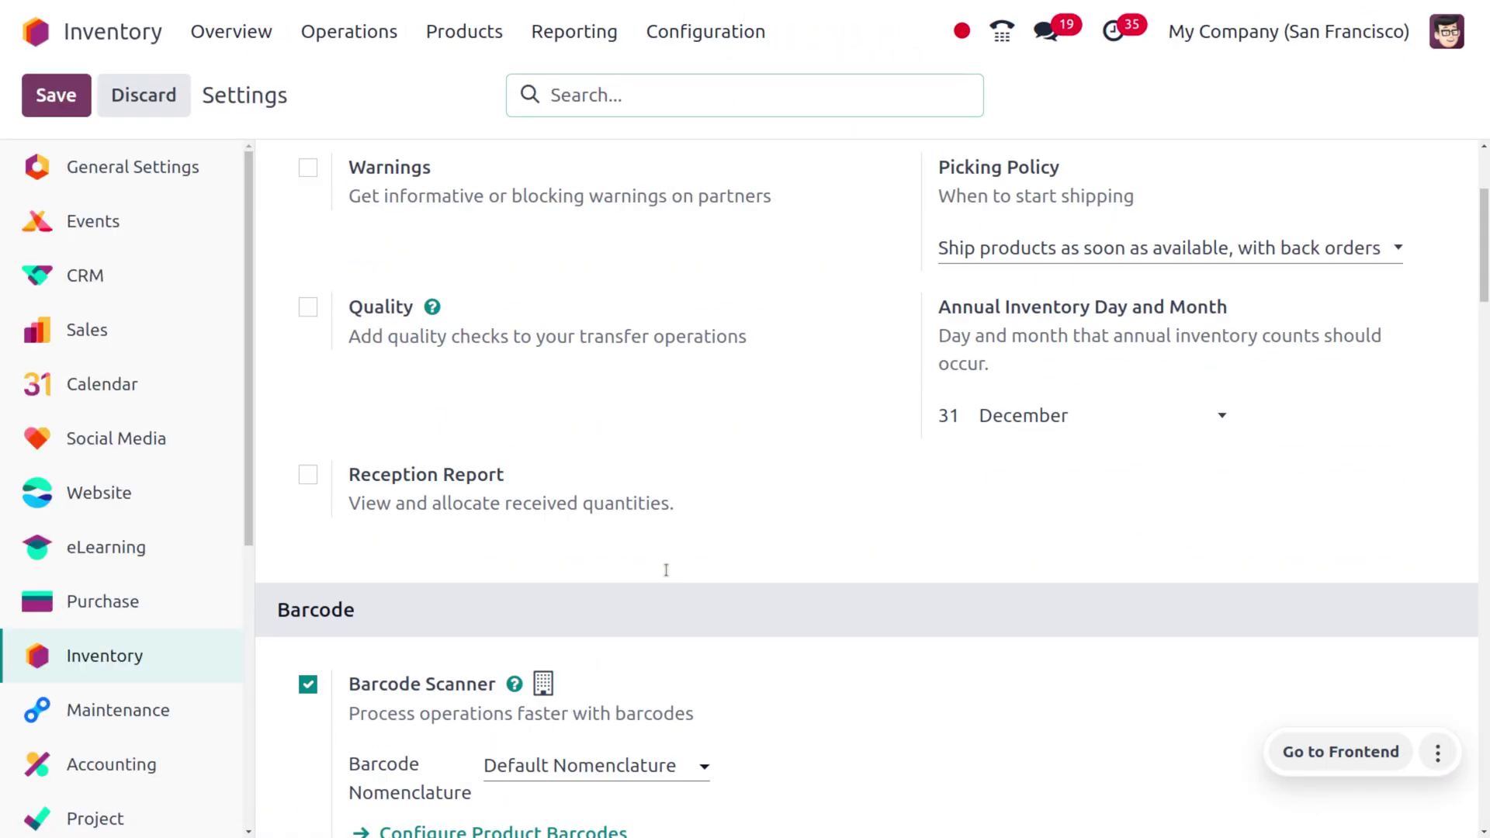
scroll(665, 570, "down", 12)
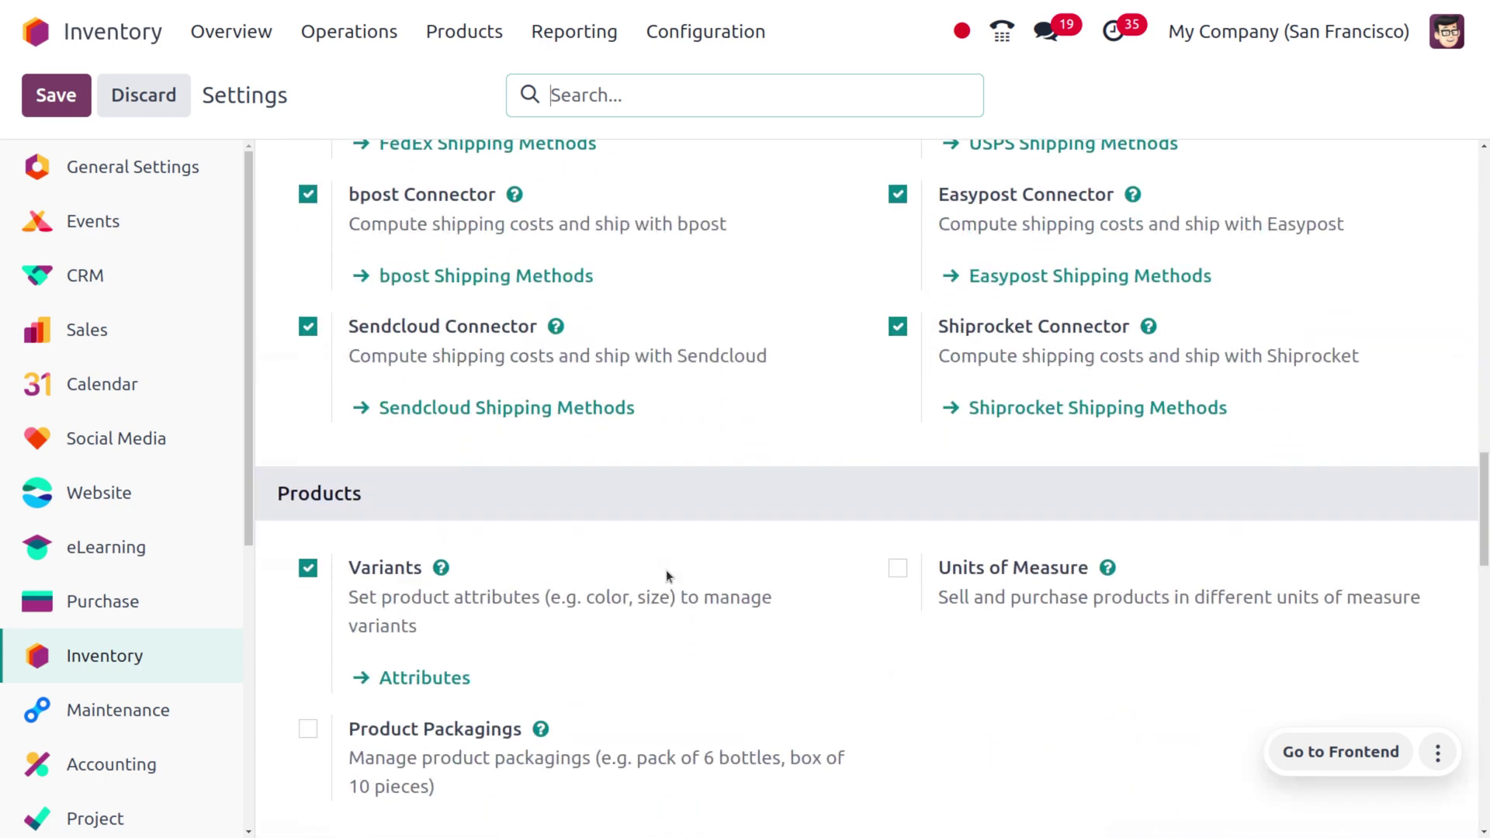
scroll(668, 576, "down", 10)
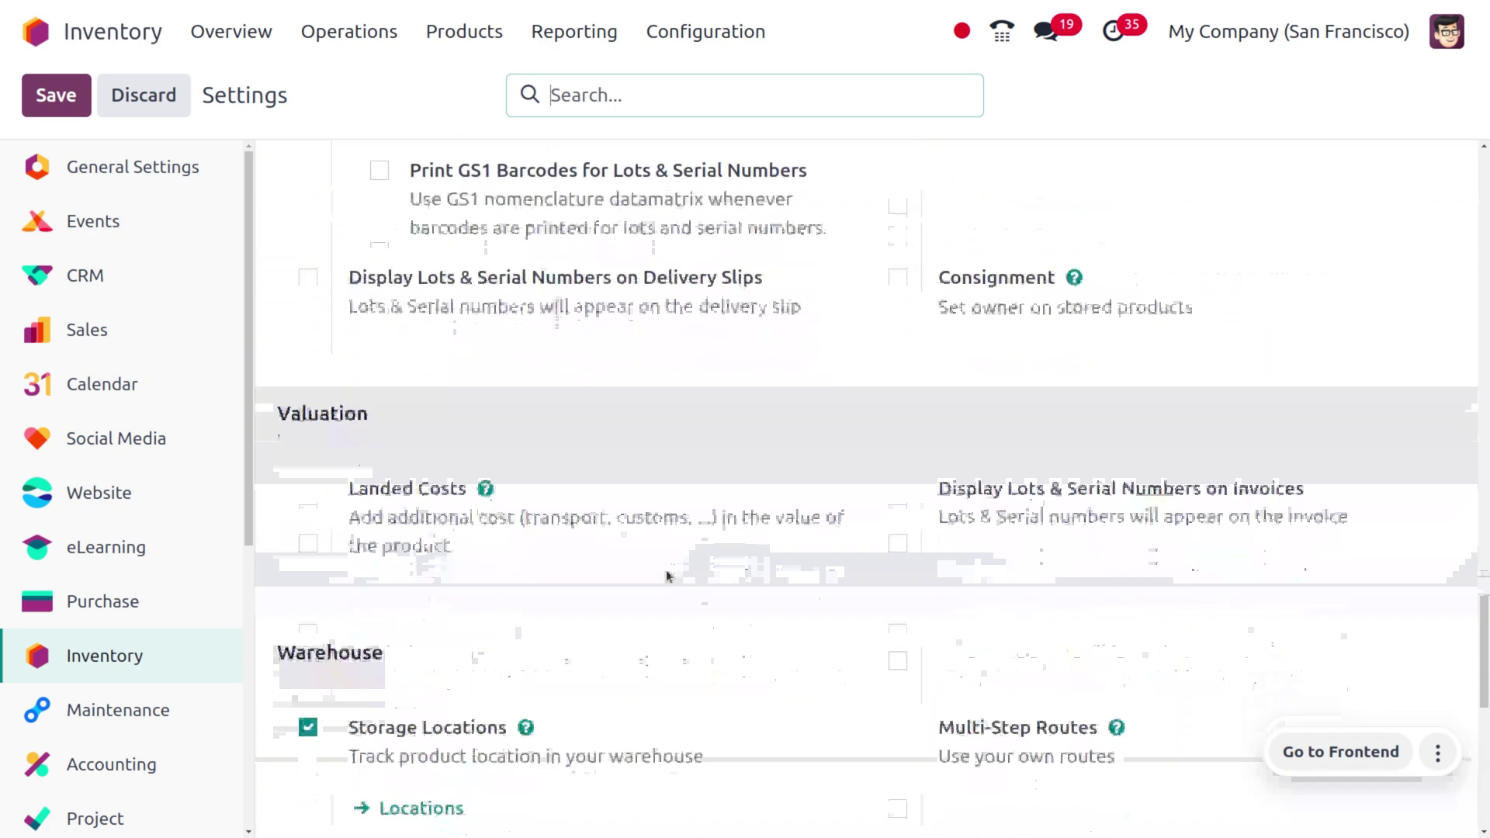
scroll(666, 570, "down", 3)
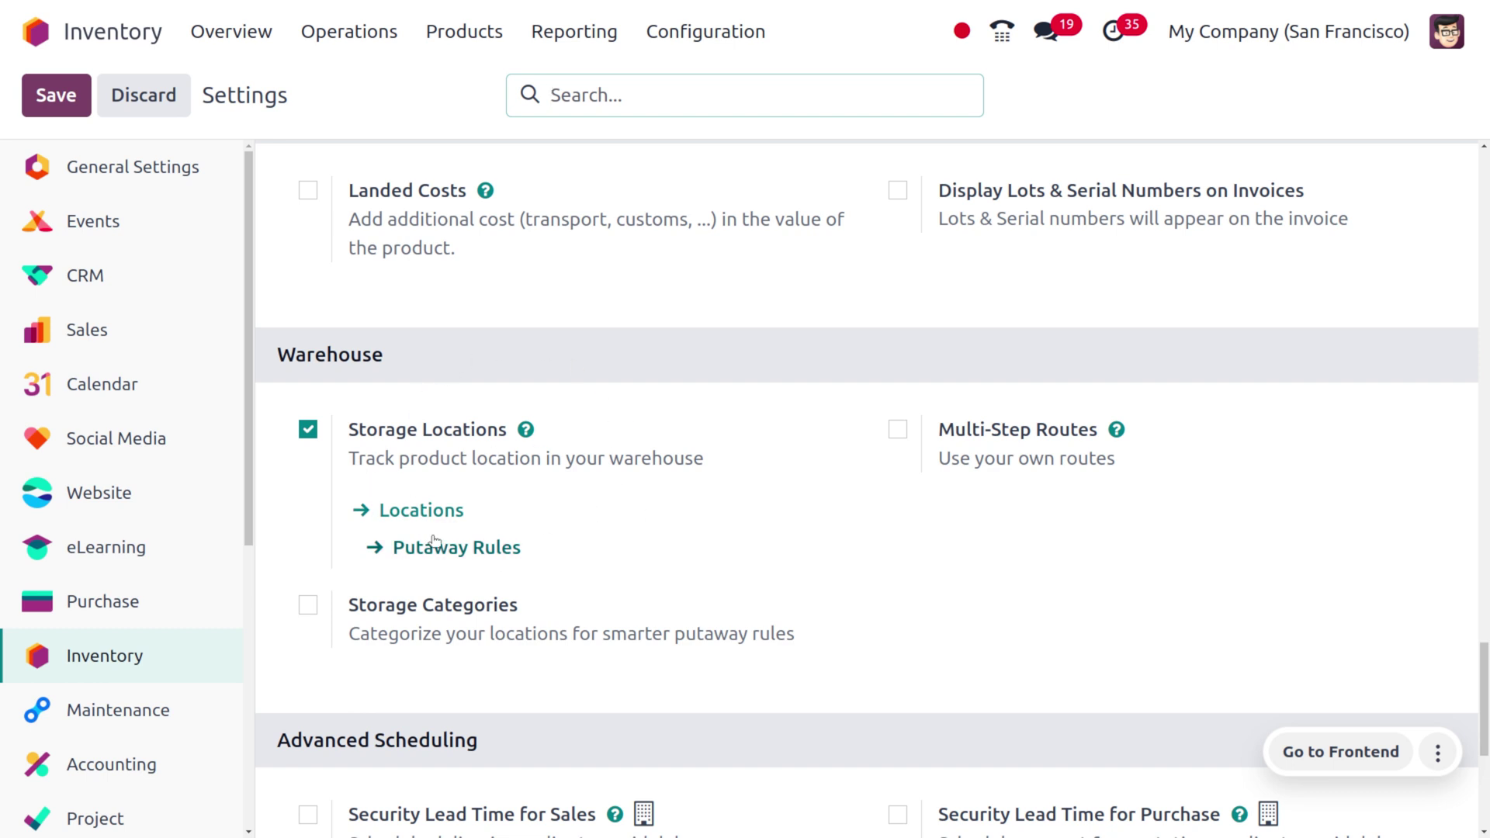
left_click(695, 43)
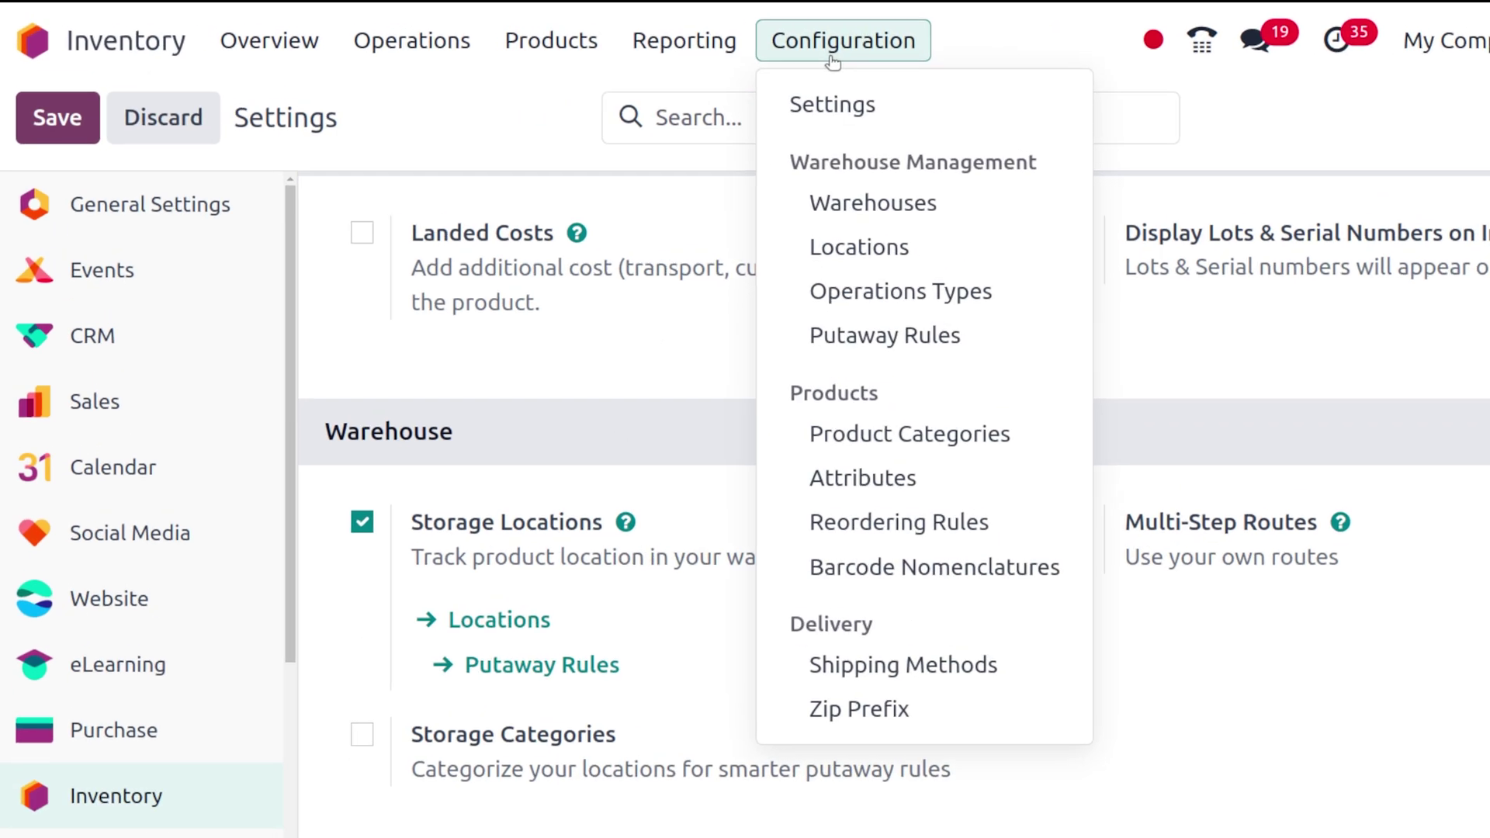
- Open Configuration > Locations to list the eight internal WH locations
left_click(885, 247)
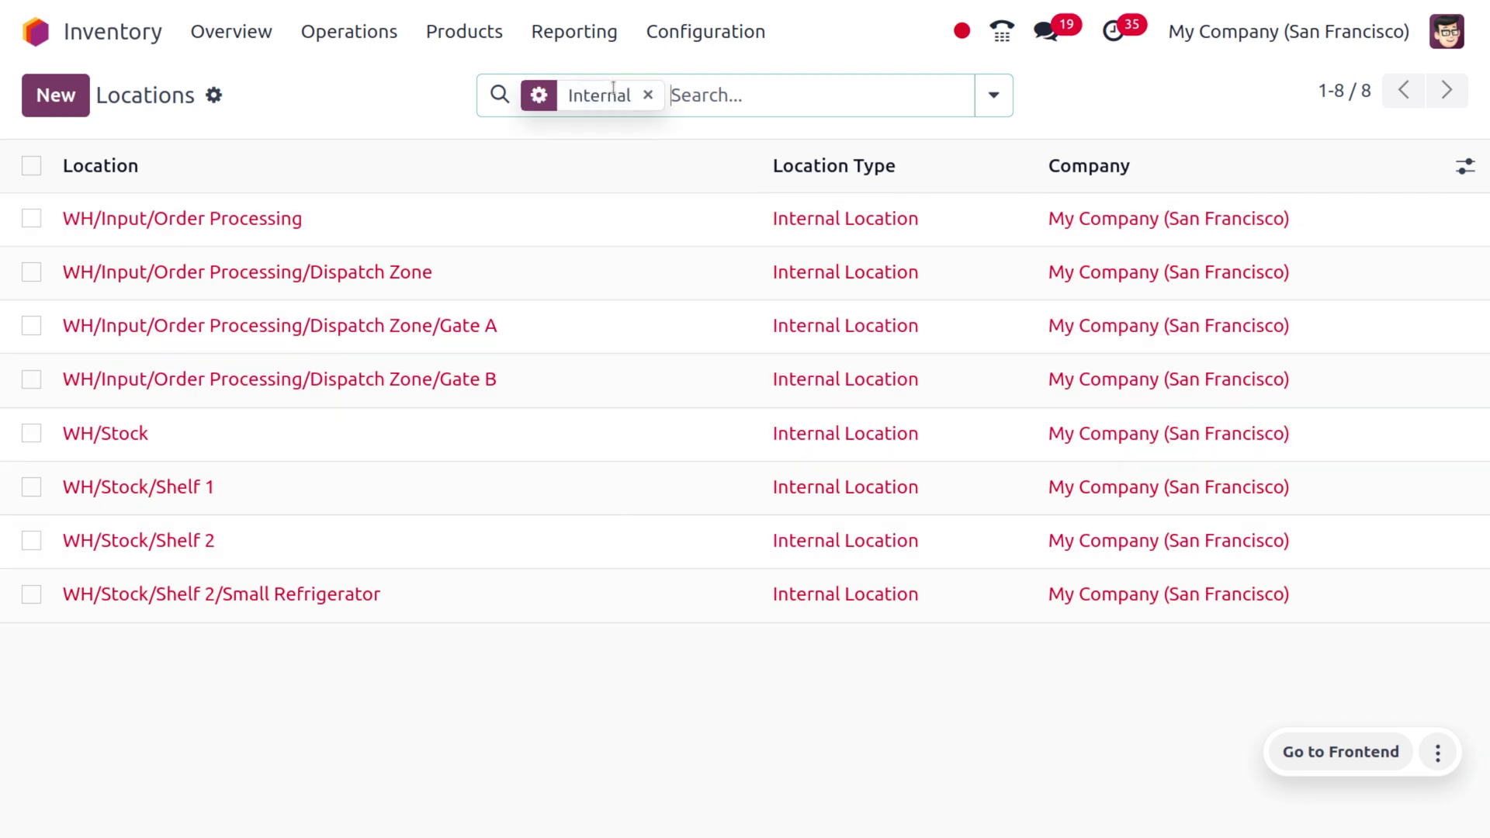
- Clear the Internal filter to see all 17 locations, then open Inventory adjustment
left_click(648, 97)
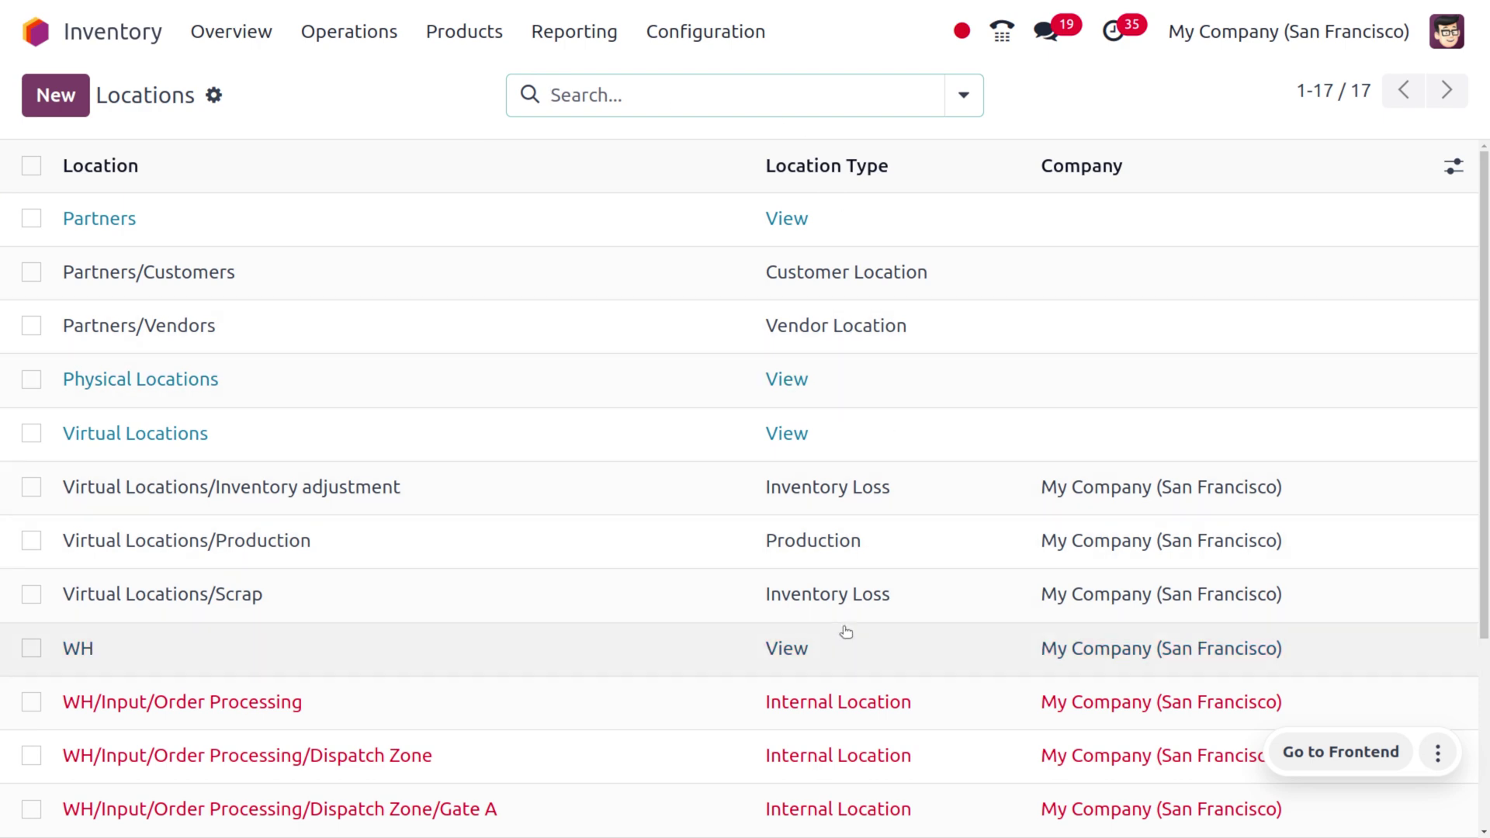
scroll(845, 632, "down", 3)
scroll(845, 632, "up", 3)
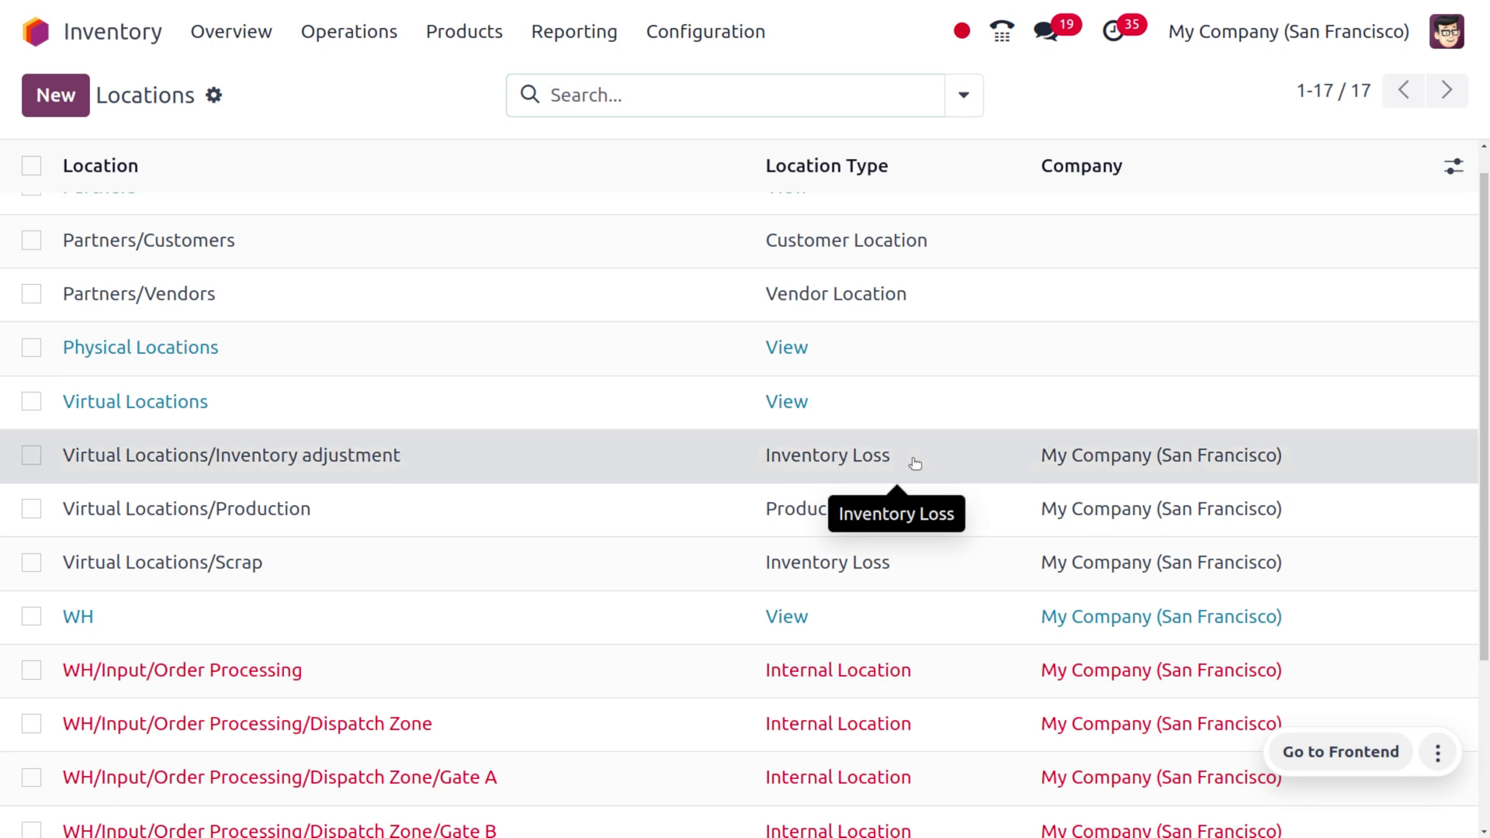
left_click(915, 460)
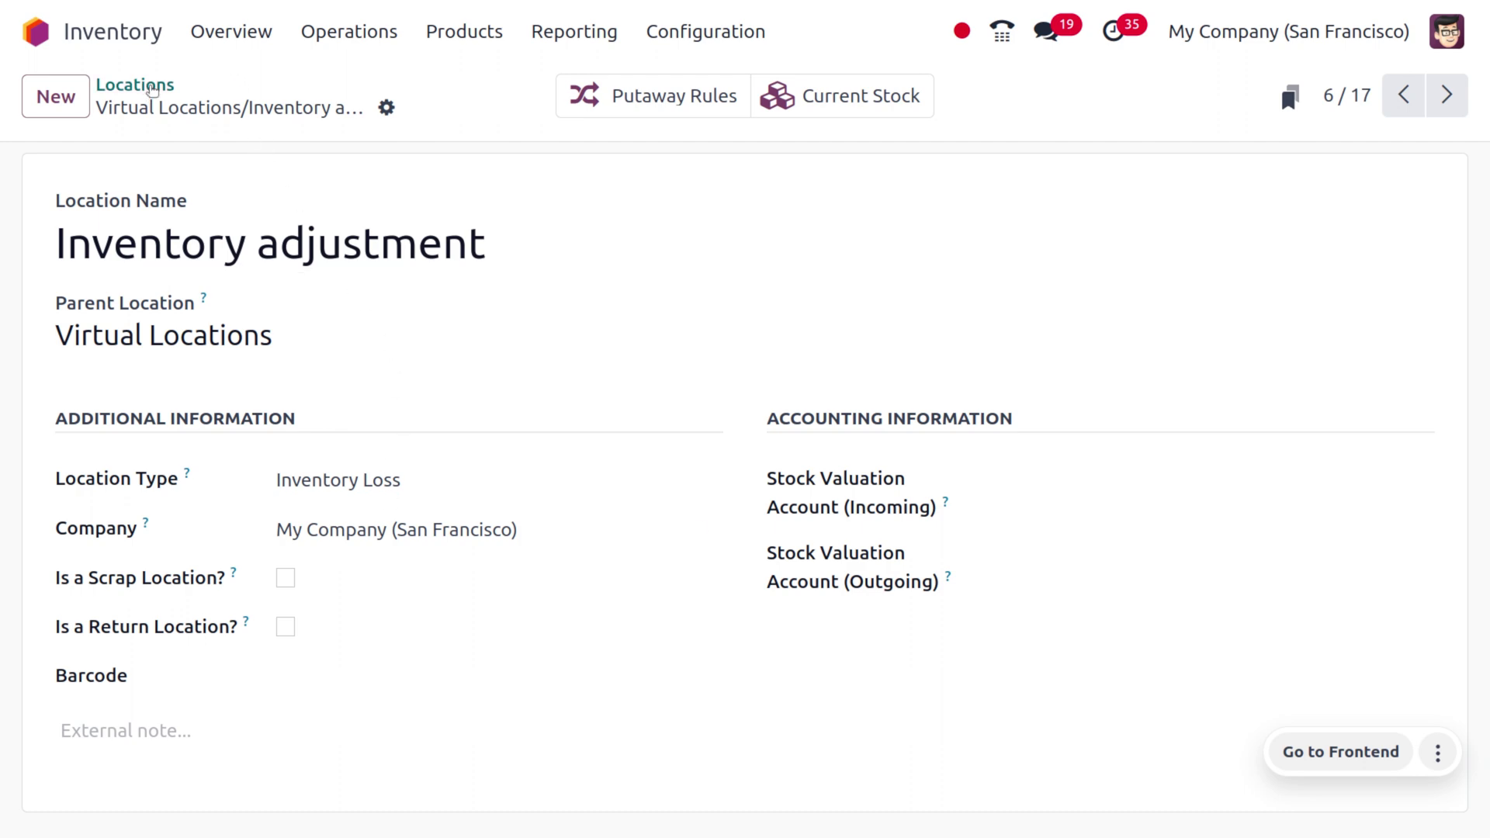
left_click(148, 84)
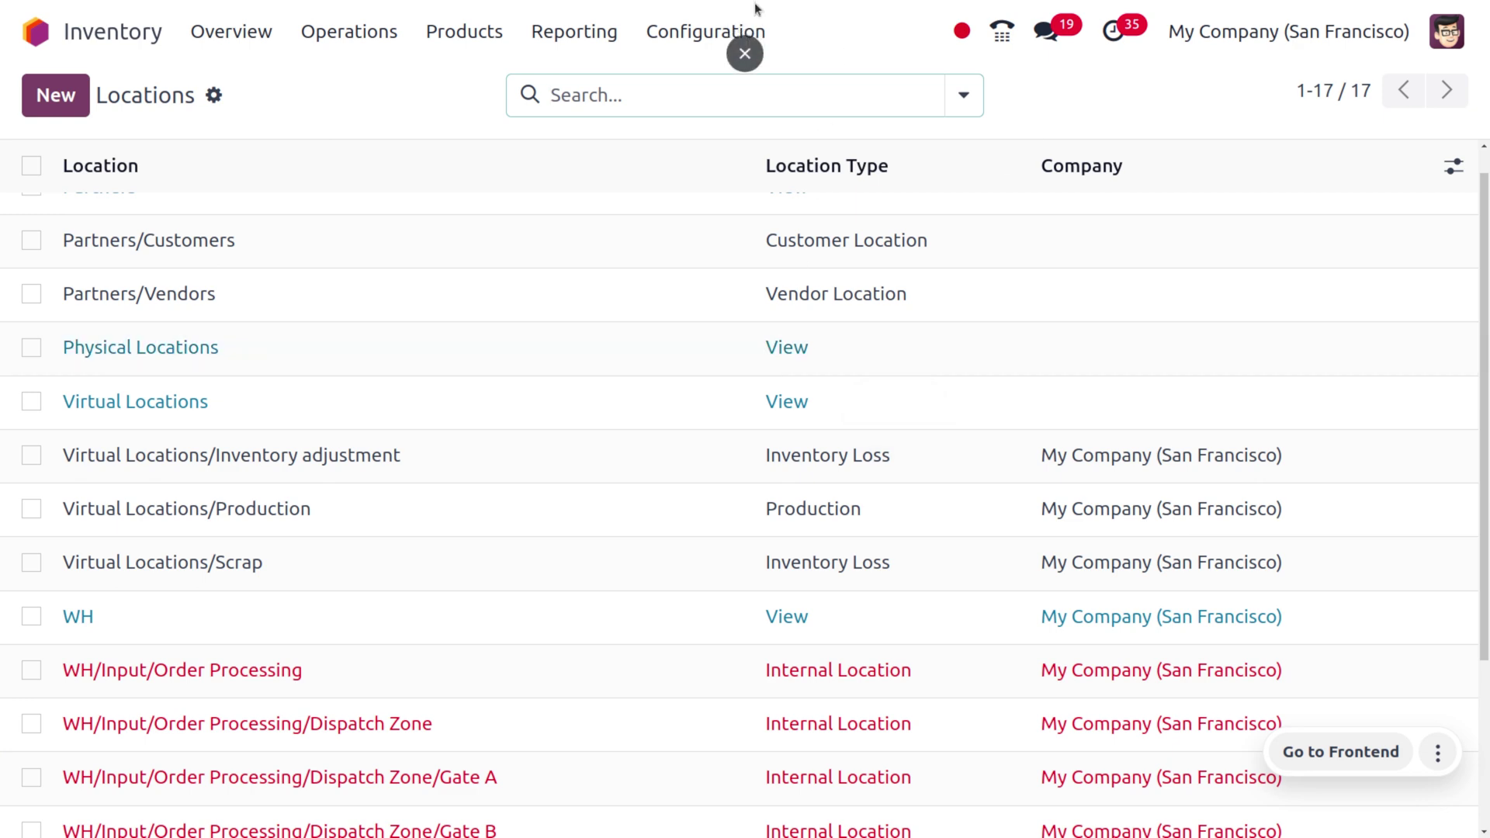
left_click(677, 30)
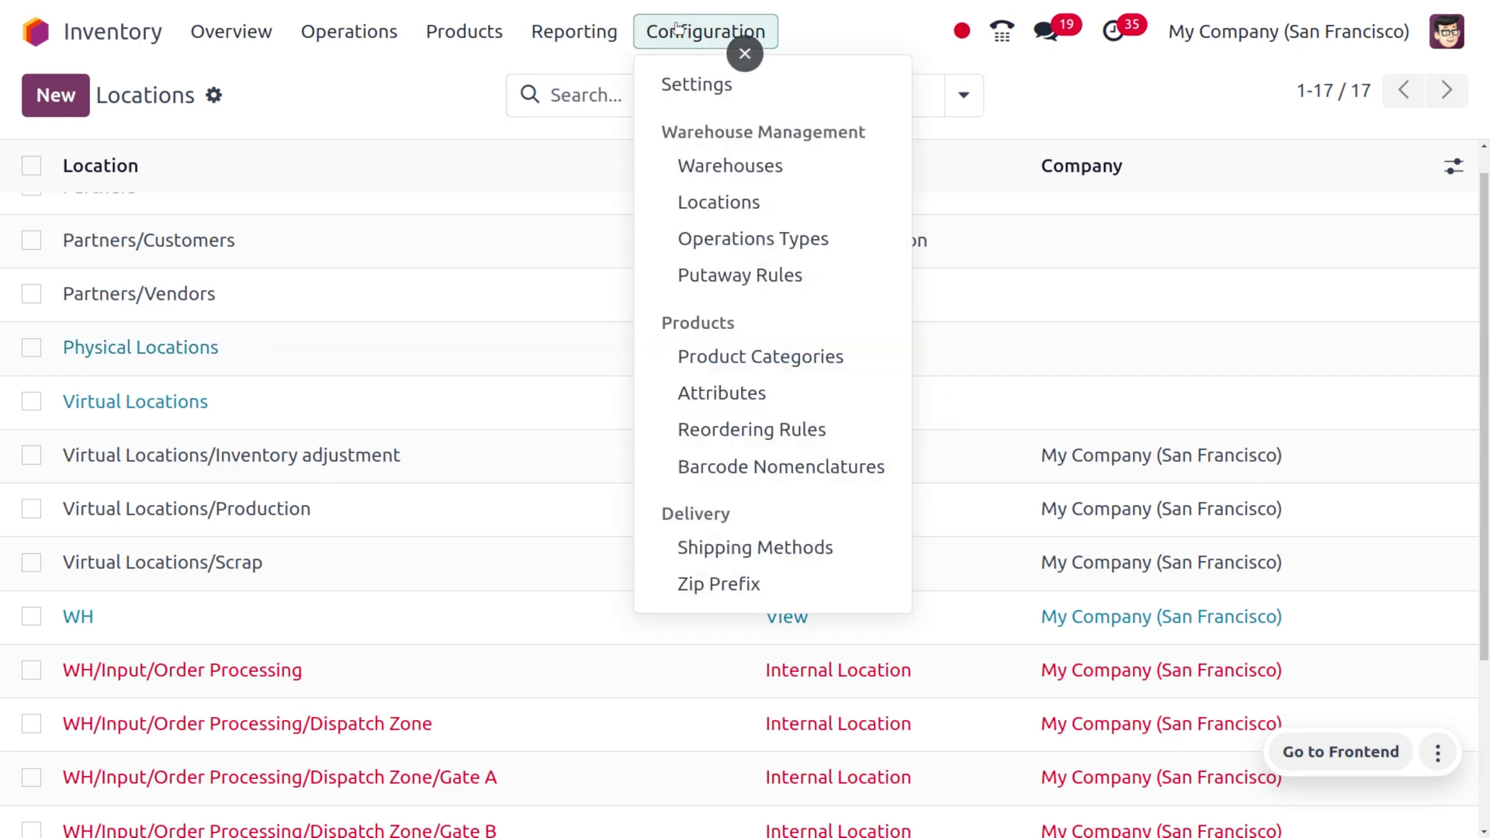
- Open the YourCompany warehouse, view its company address contact, then return to it
left_click(723, 182)
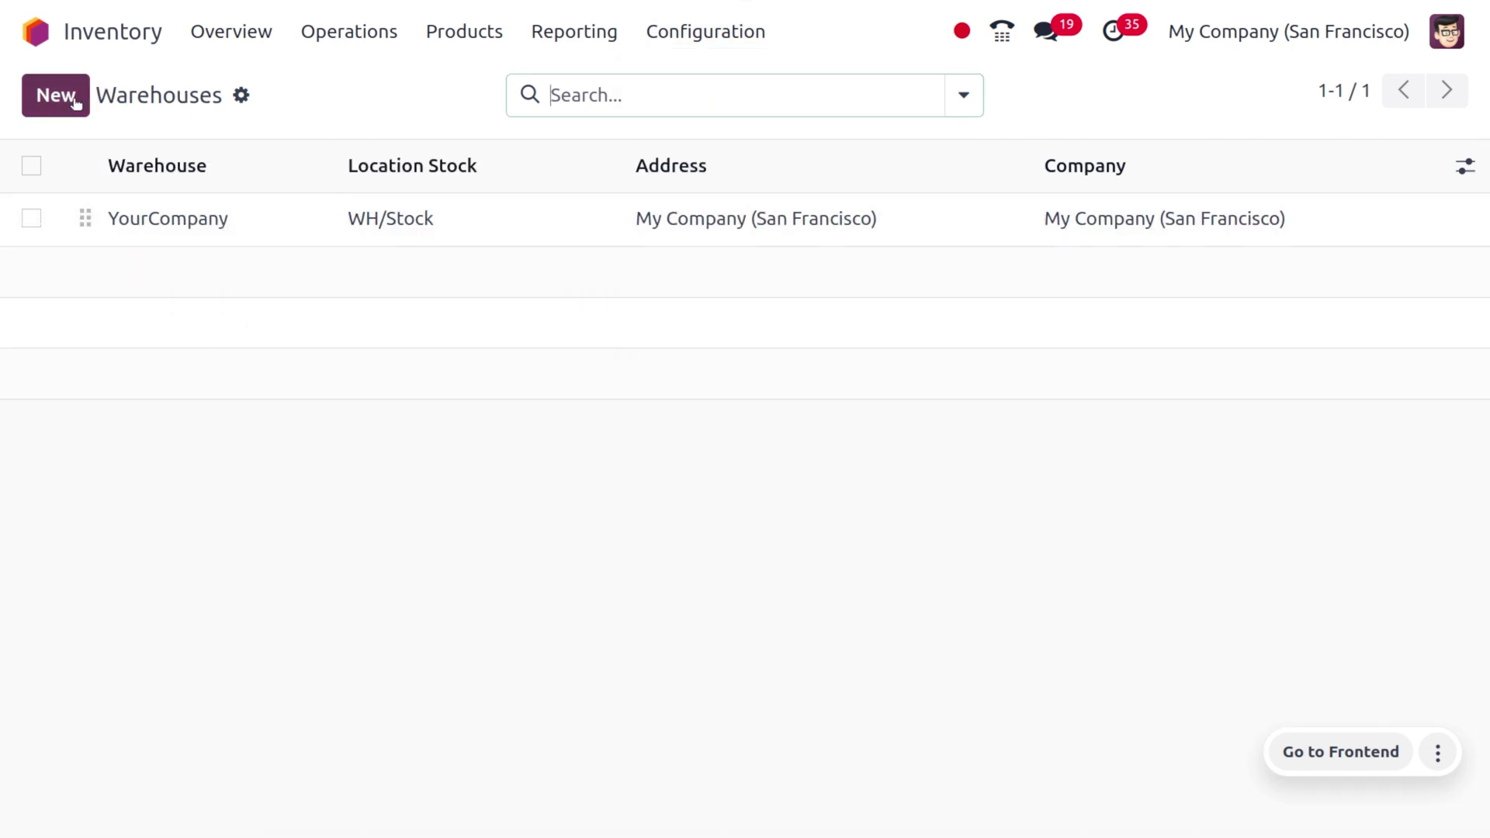
left_click(208, 224)
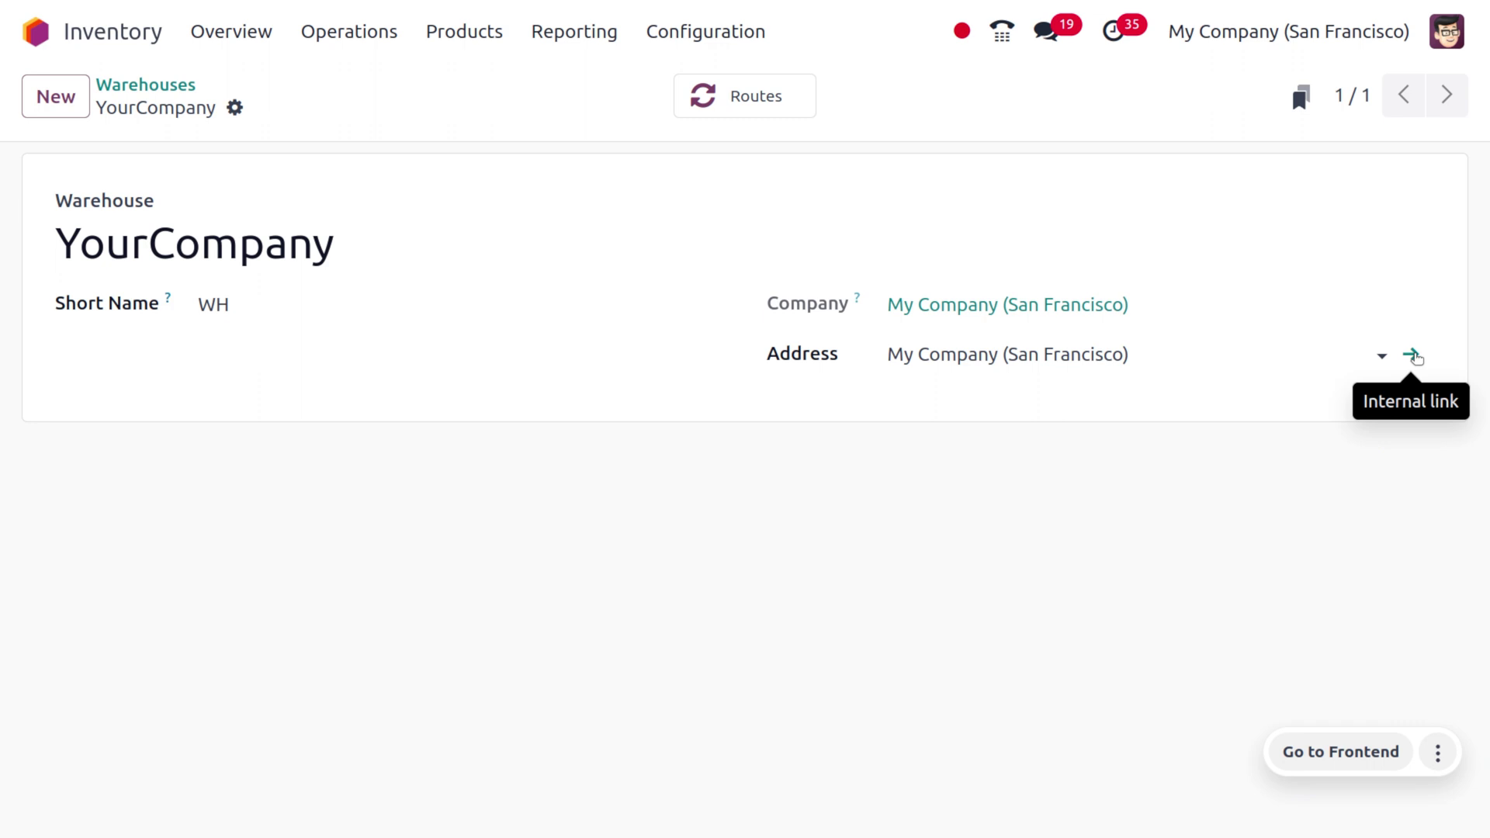
left_click(1413, 355)
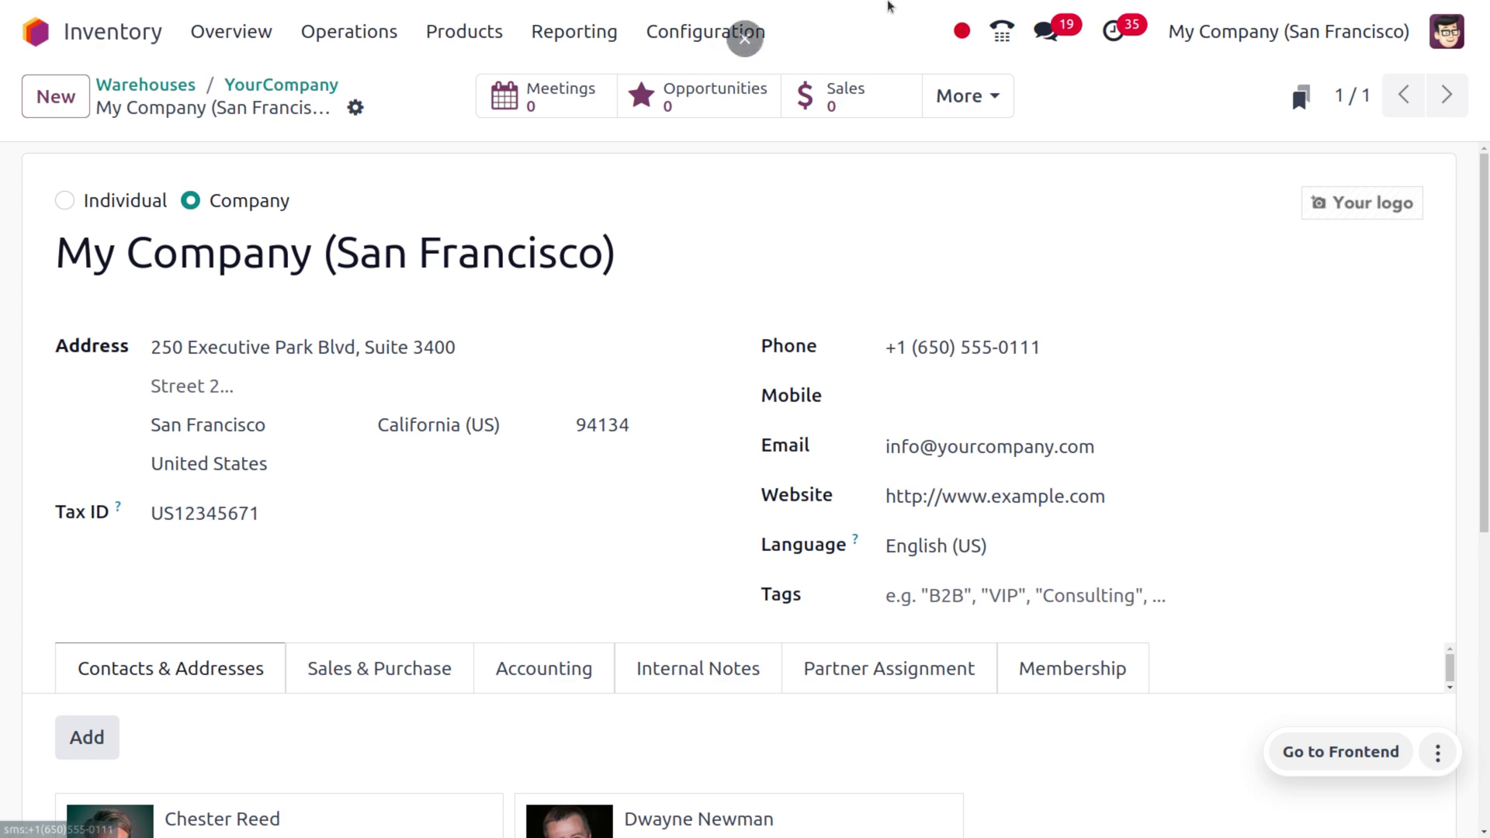
left_click(233, 85)
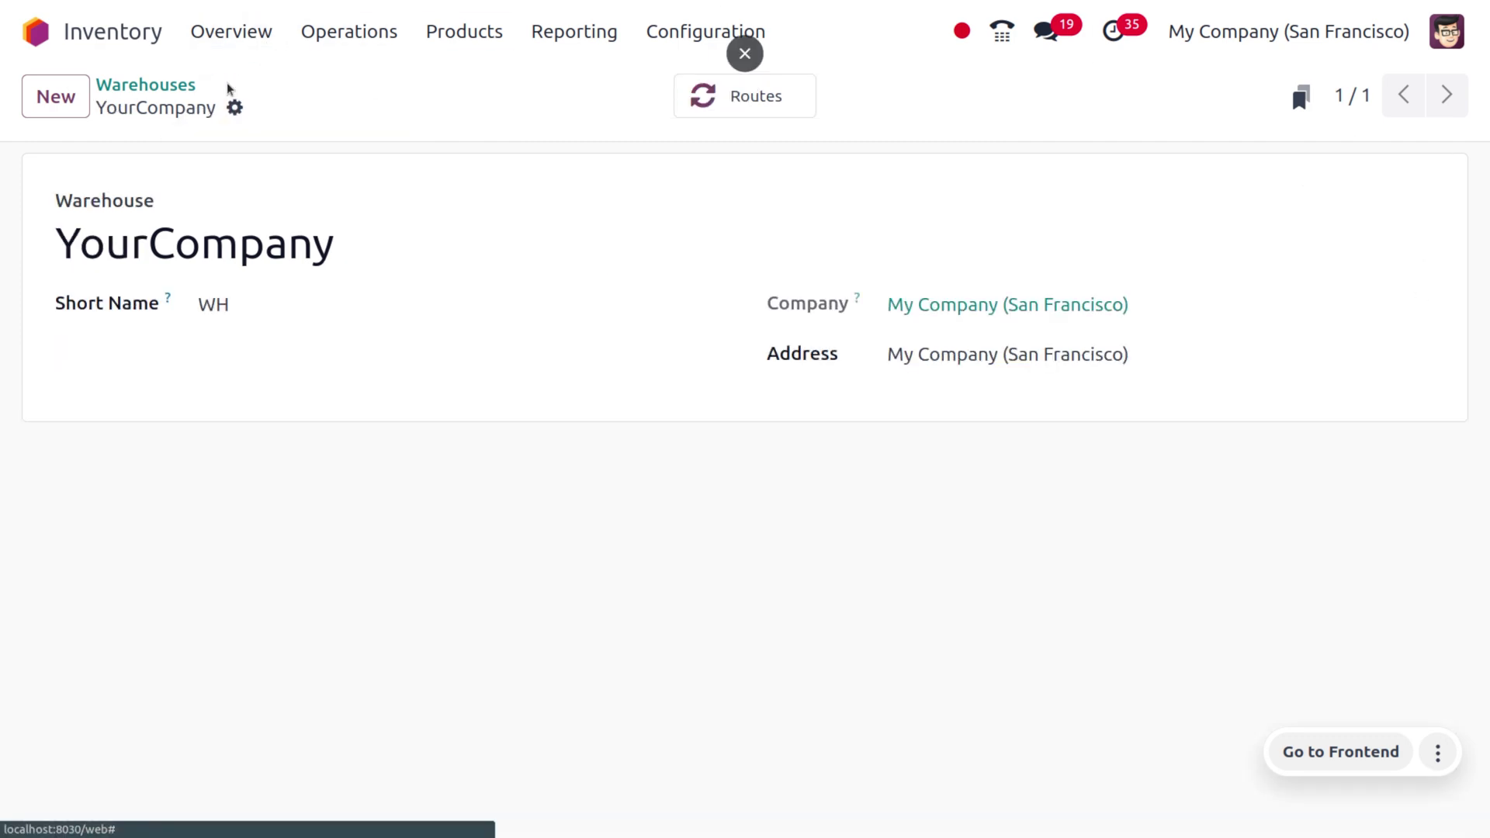
- Create and save a new warehouse named 'Central Warhouse' with short name CW
left_click(62, 101)
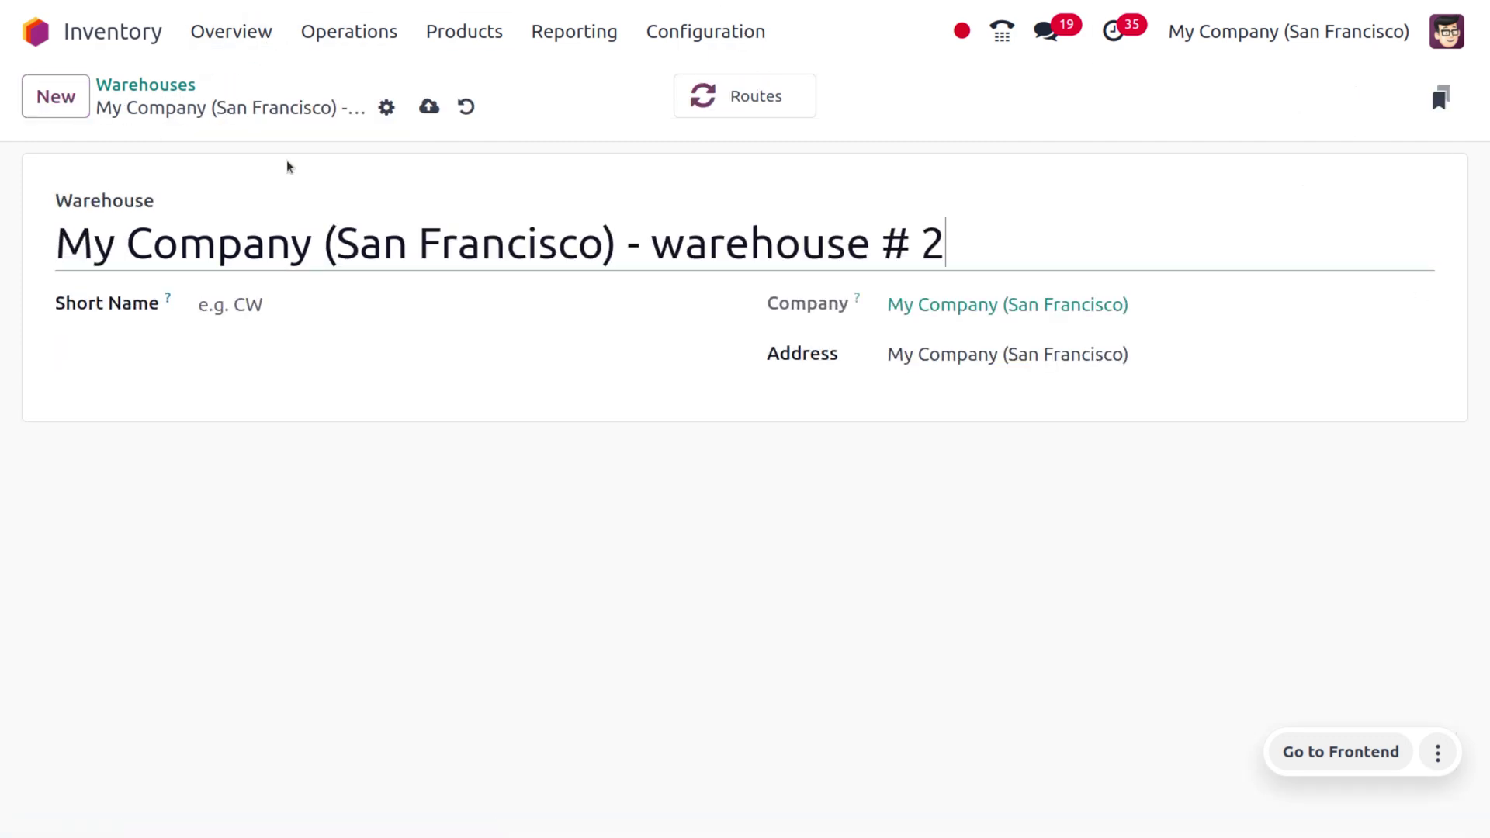
key("BackSpace")
key("BackSpace")
key("BackSpace")
key("BackSpace")
key("BackSpace")
key("BackSpace")
key("BackSpace")
key("BackSpace")
key("BackSpace")
key("BackSpace")
key("BackSpace")
key("BackSpace")
key("BackSpace")
key("BackSpace")
key("BackSpace")
key("BackSpace")
key("BackSpace")
key("BackSpace")
key("BackSpace")
key("BackSpace")
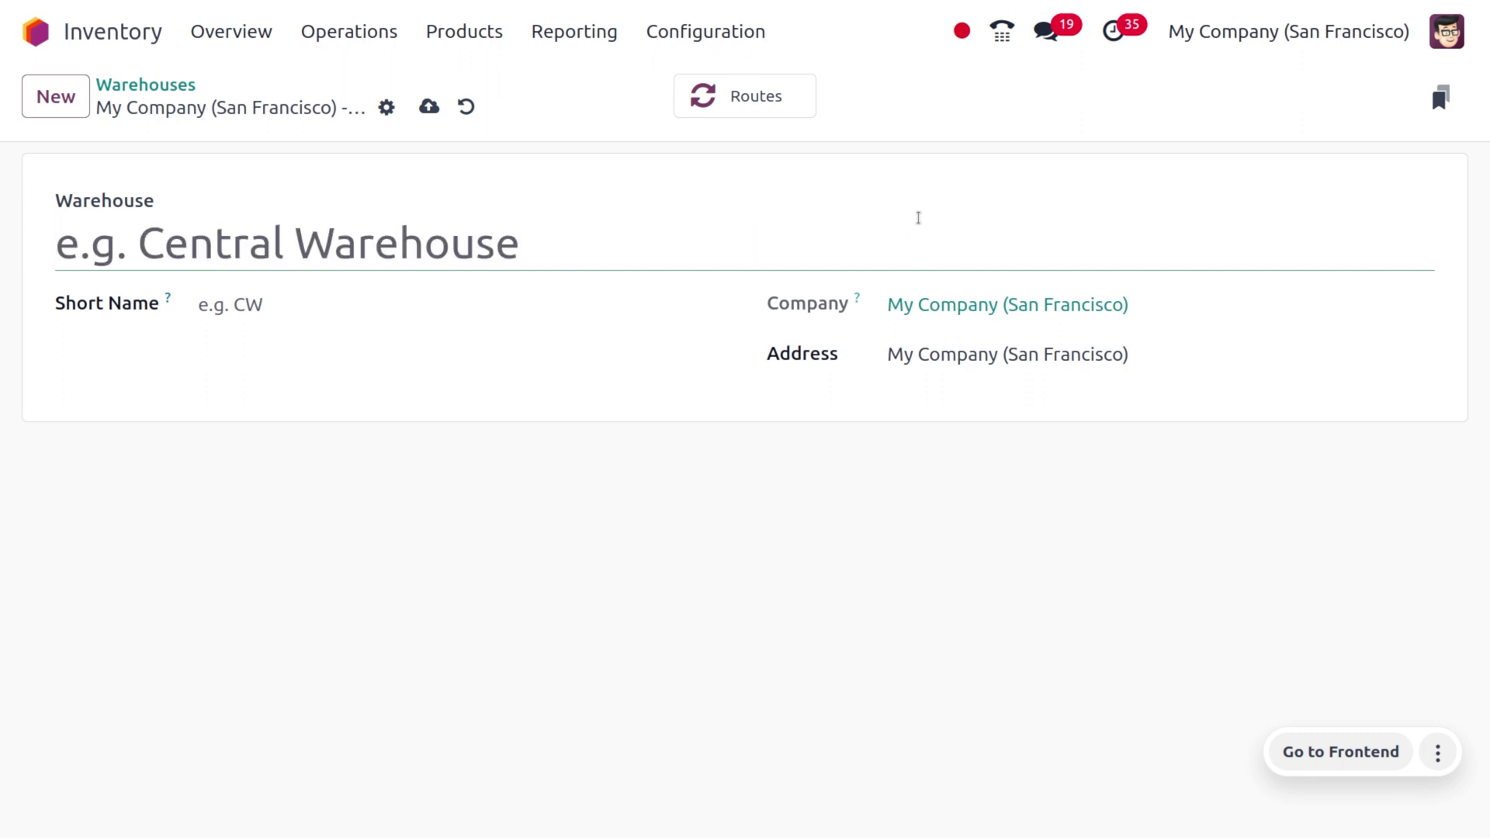
type("C")
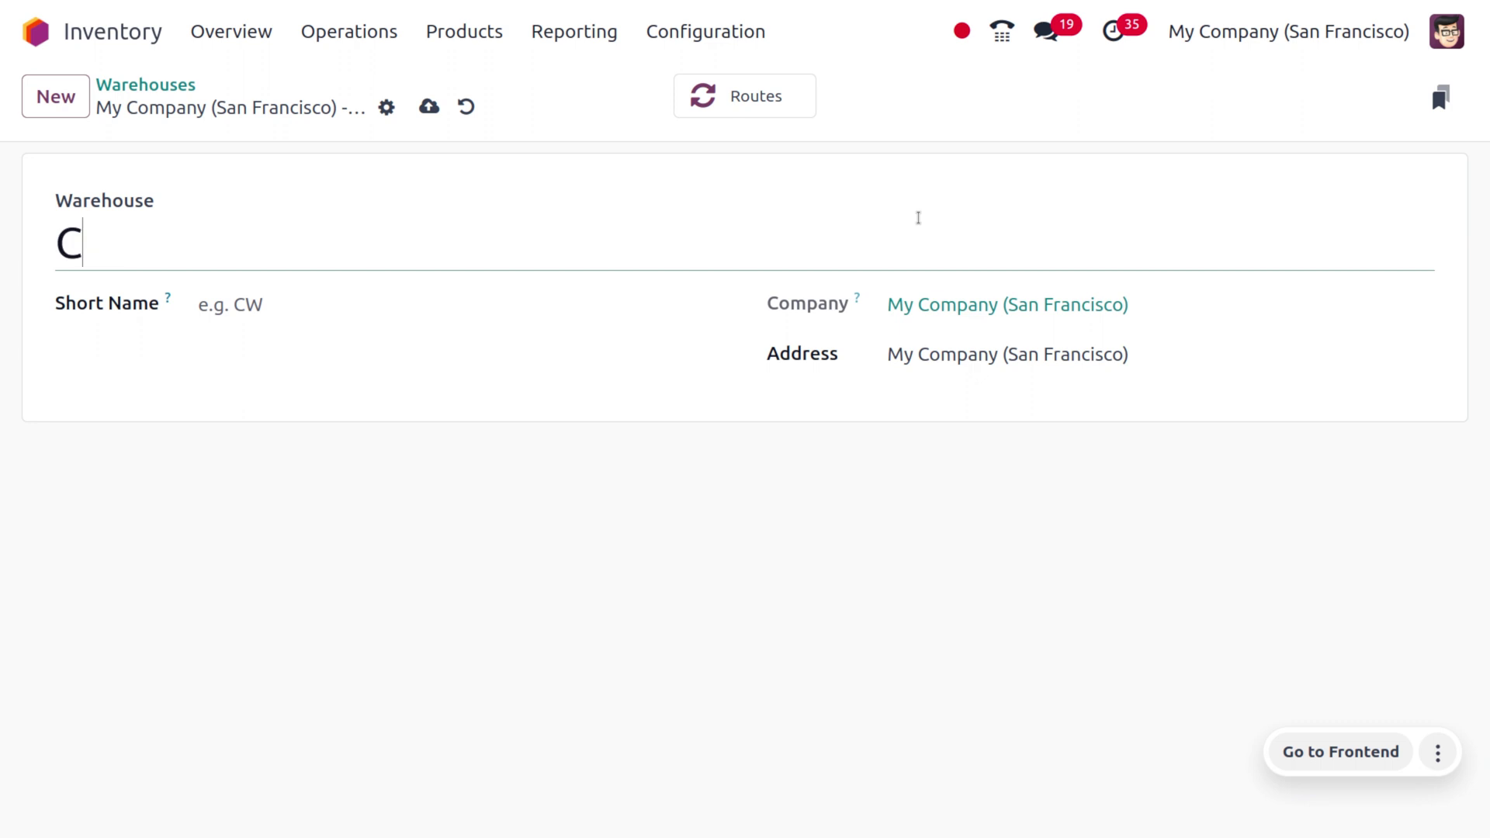
type("entra")
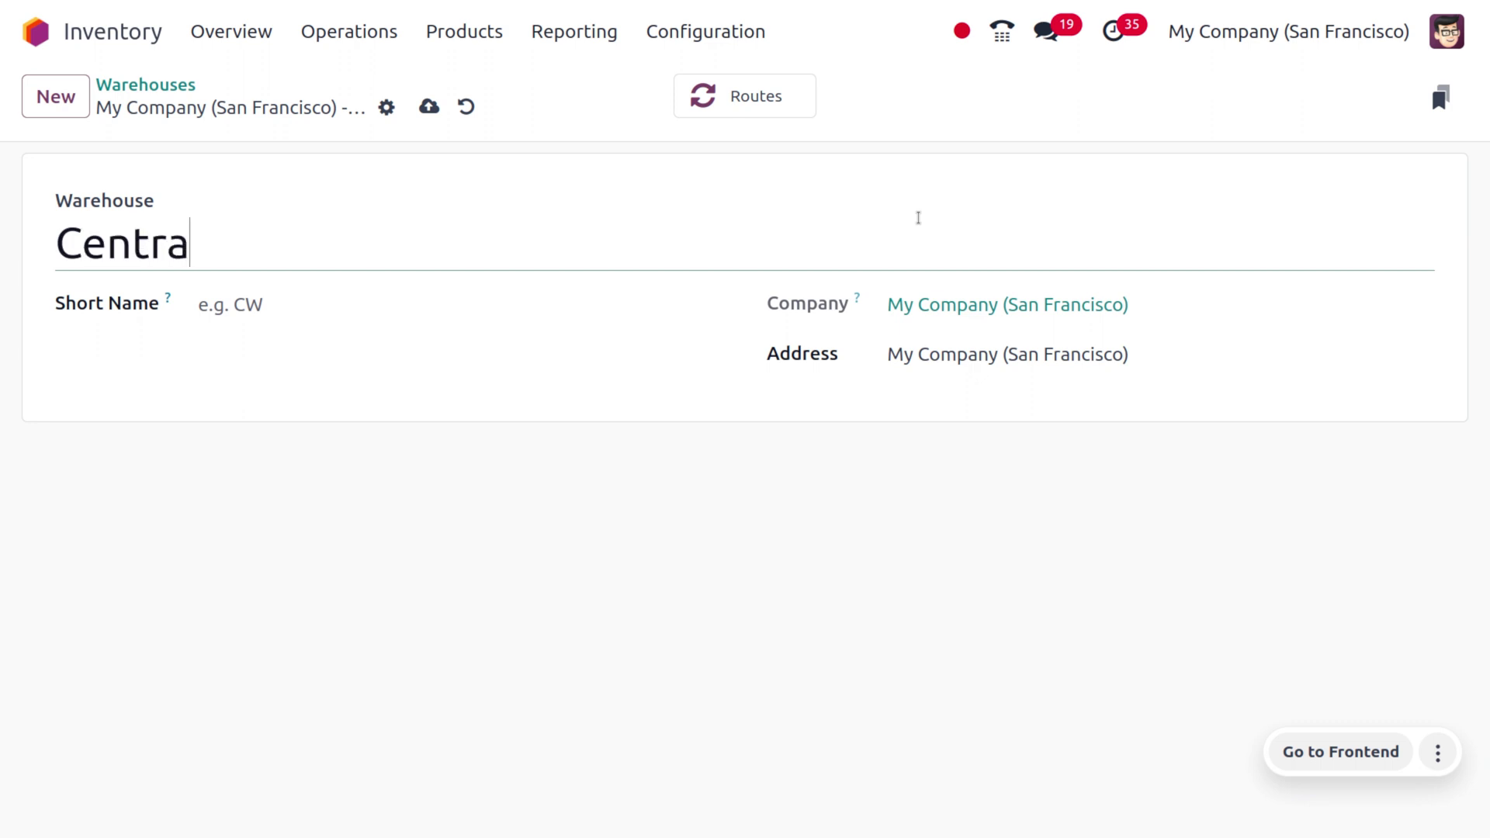
type("l Warh")
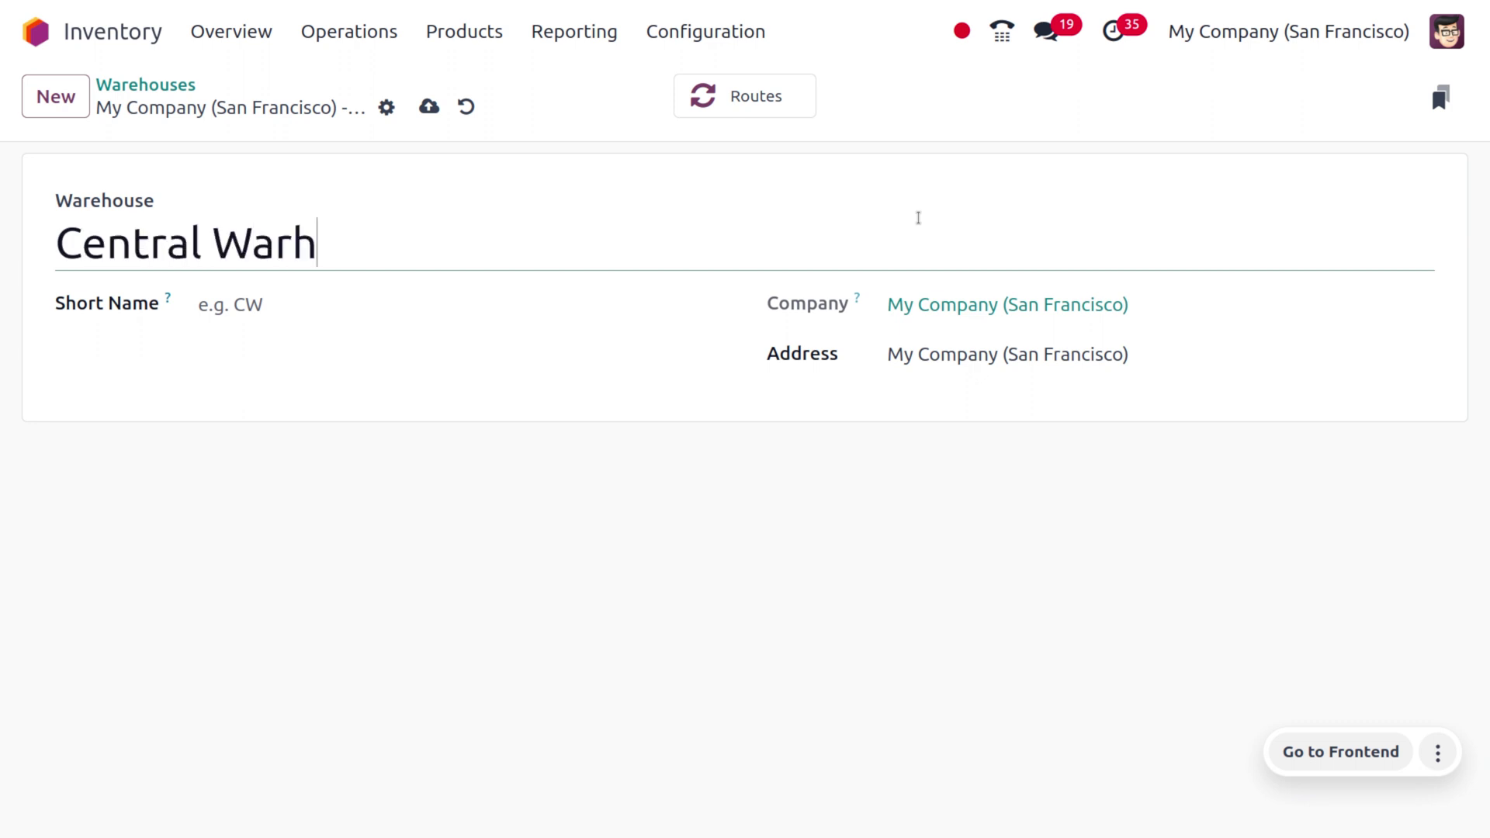
type("ouse")
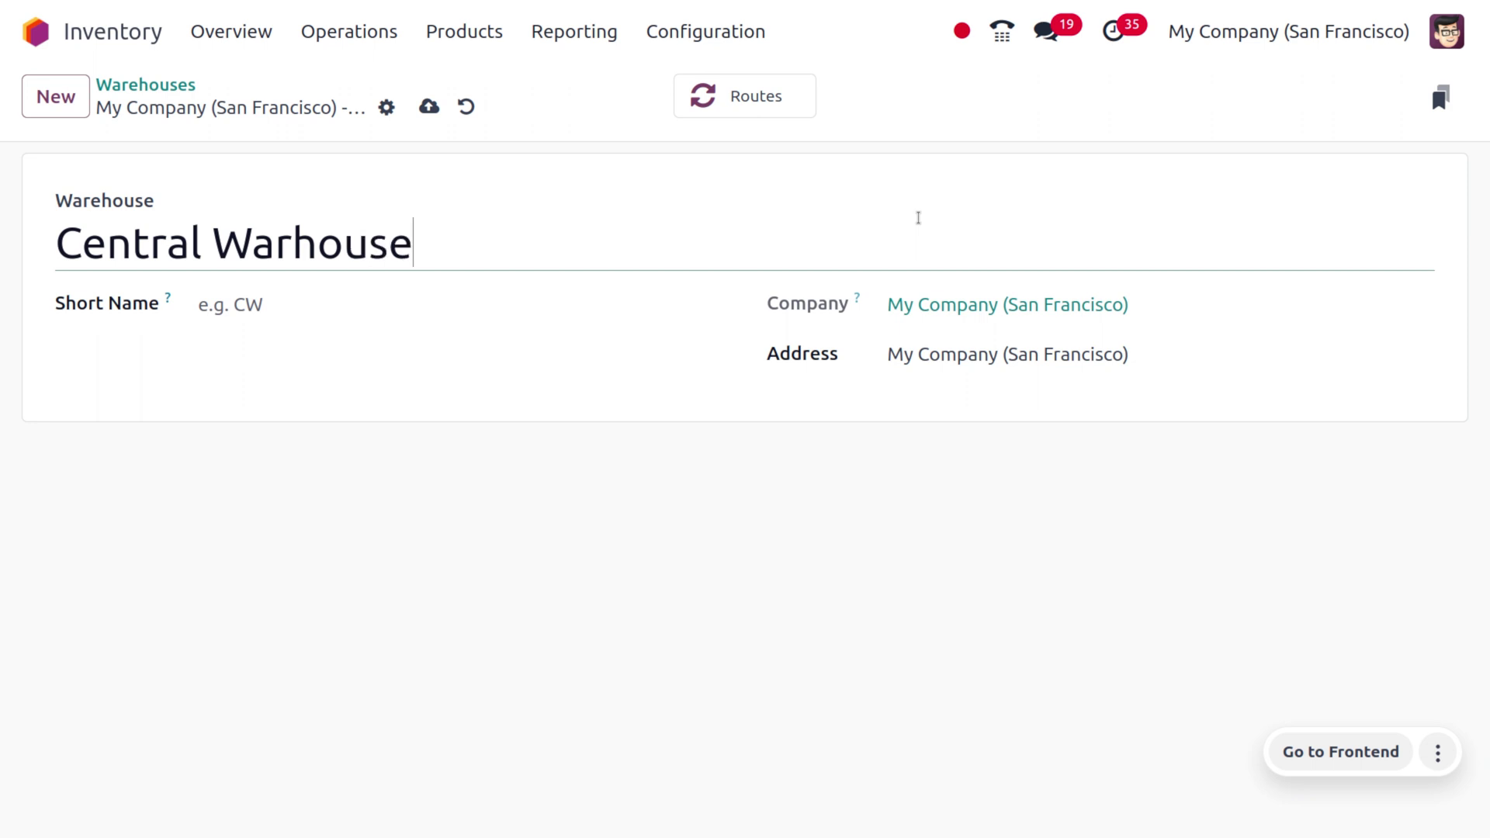
left_click(313, 307)
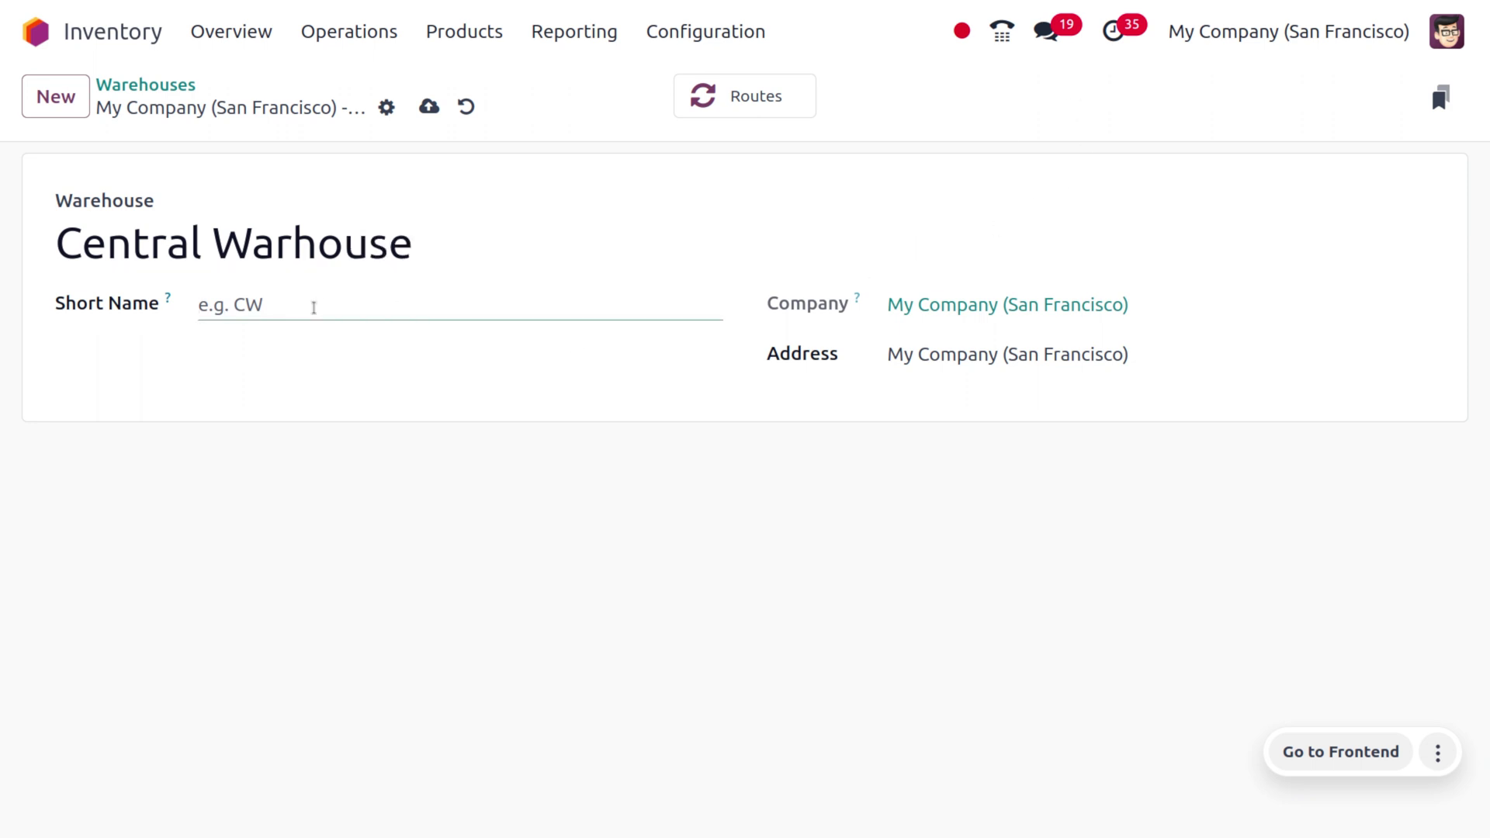
type("CW")
left_click(435, 101)
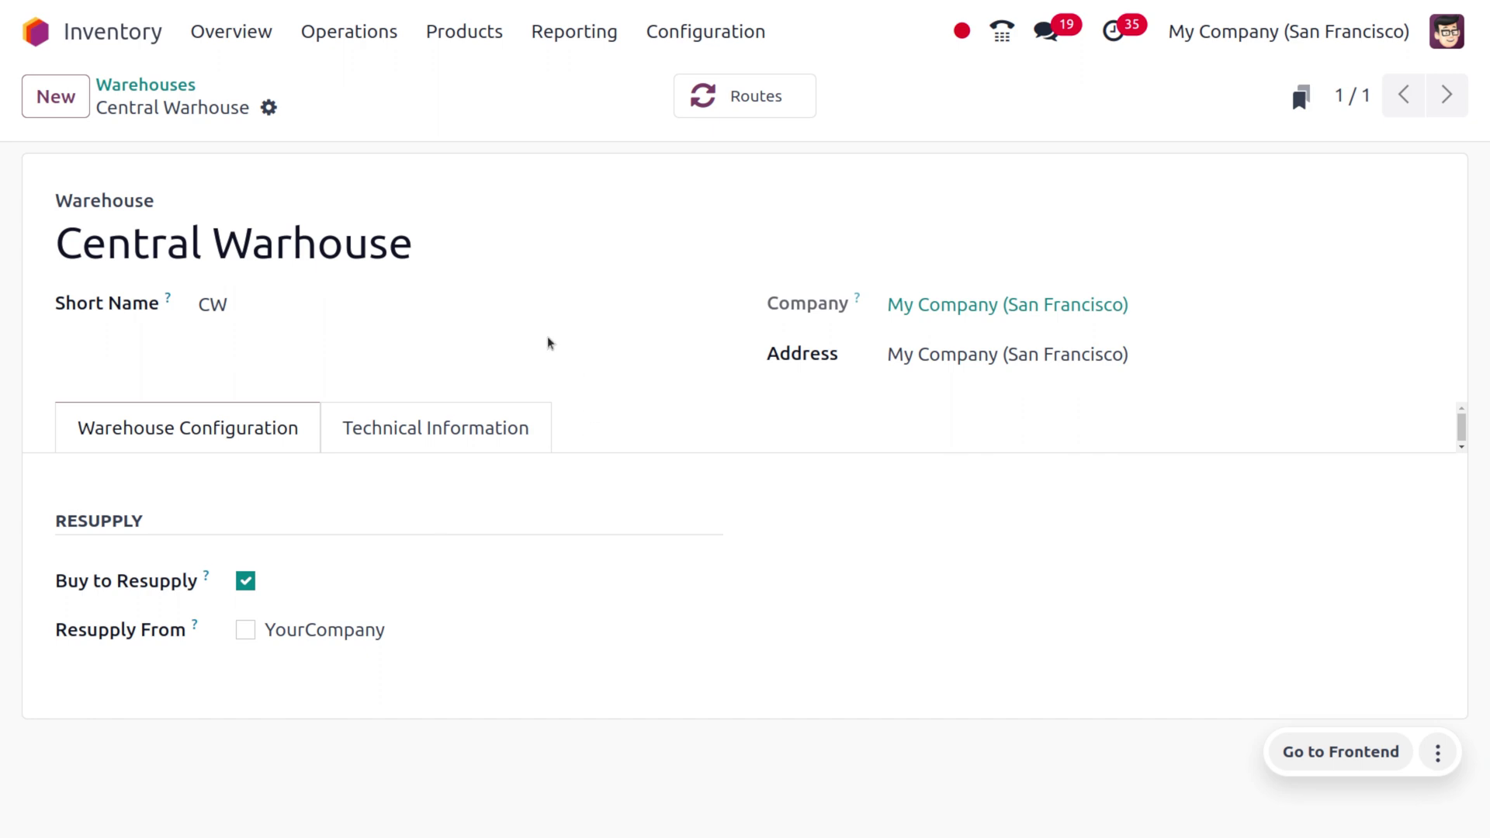
left_click(672, 27)
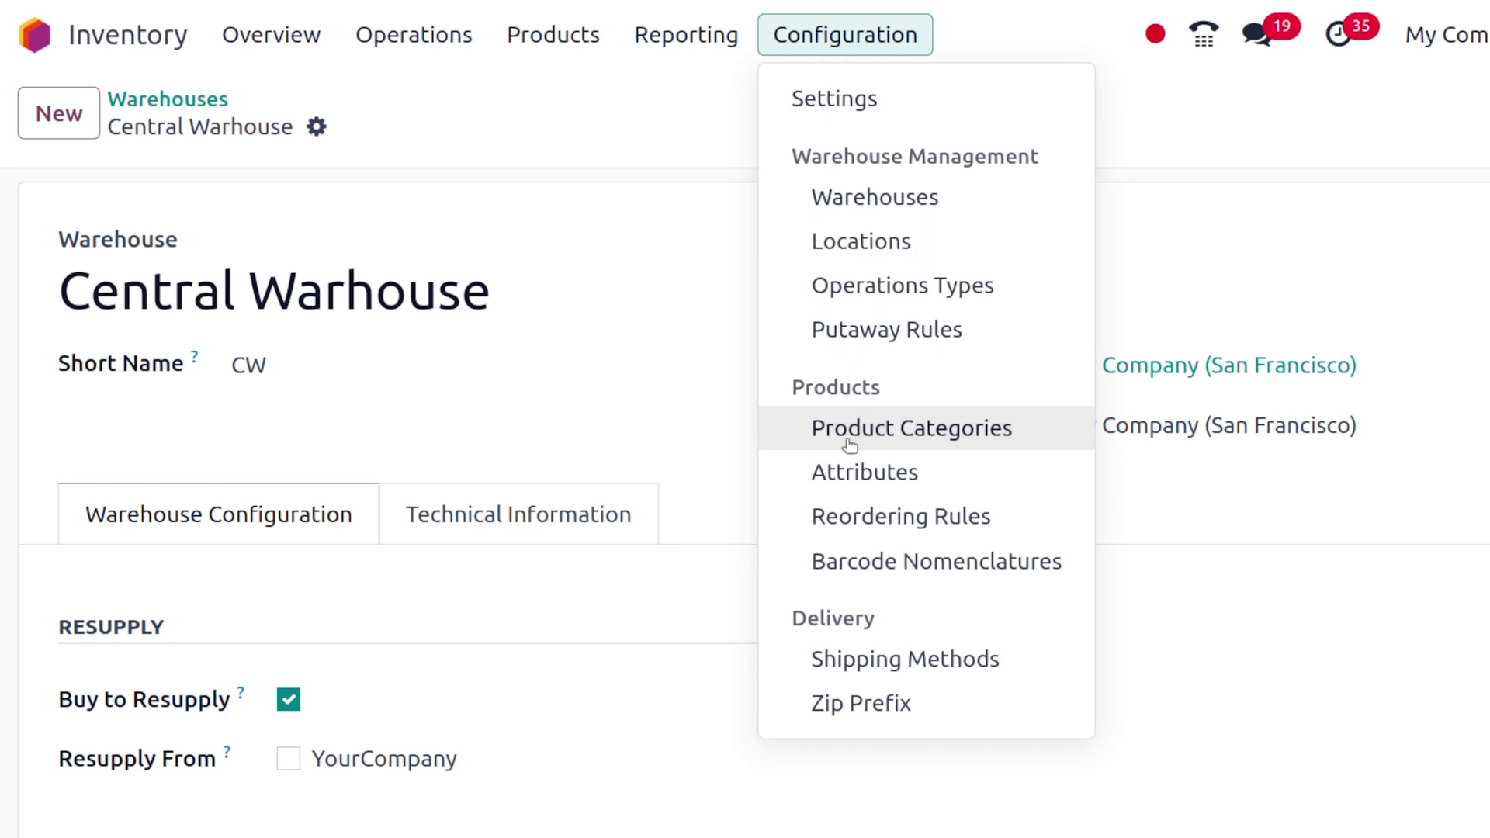
- Show all 19 unfiltered locations in Locations, including the new CW and CW/Stock
left_click(902, 245)
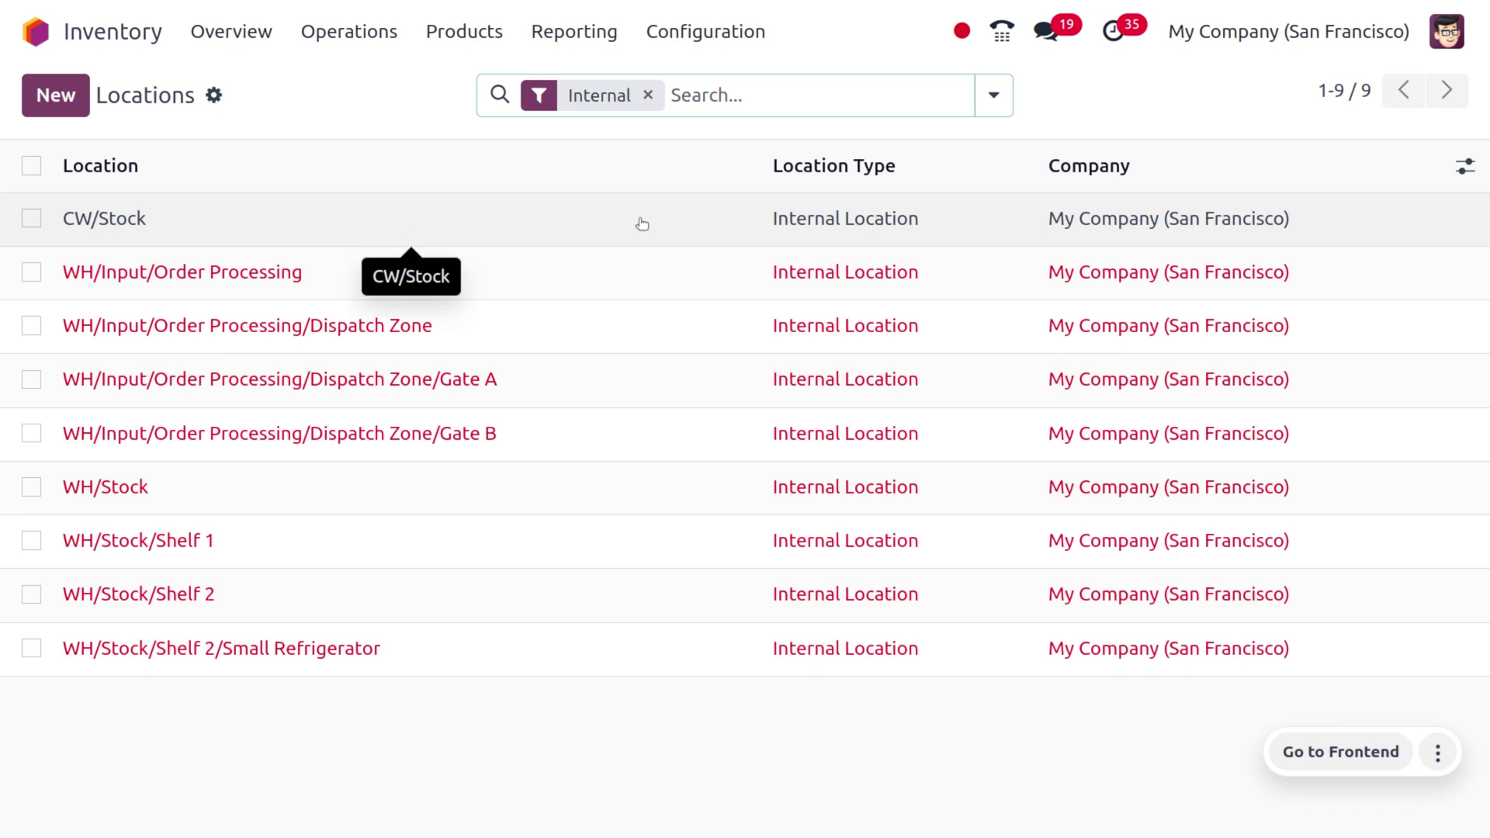
left_click(648, 96)
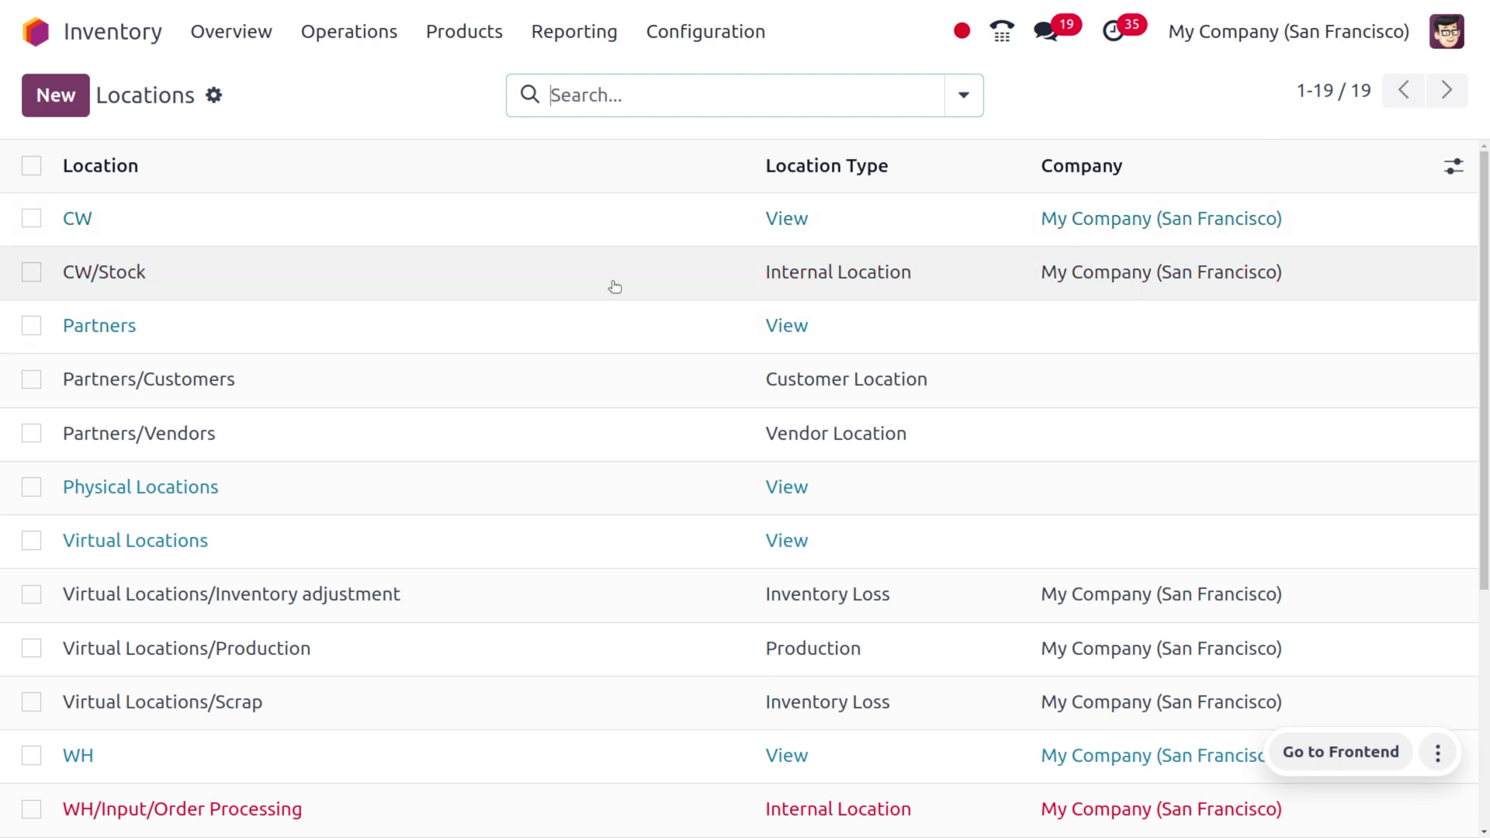
scroll(643, 642, "down", 5)
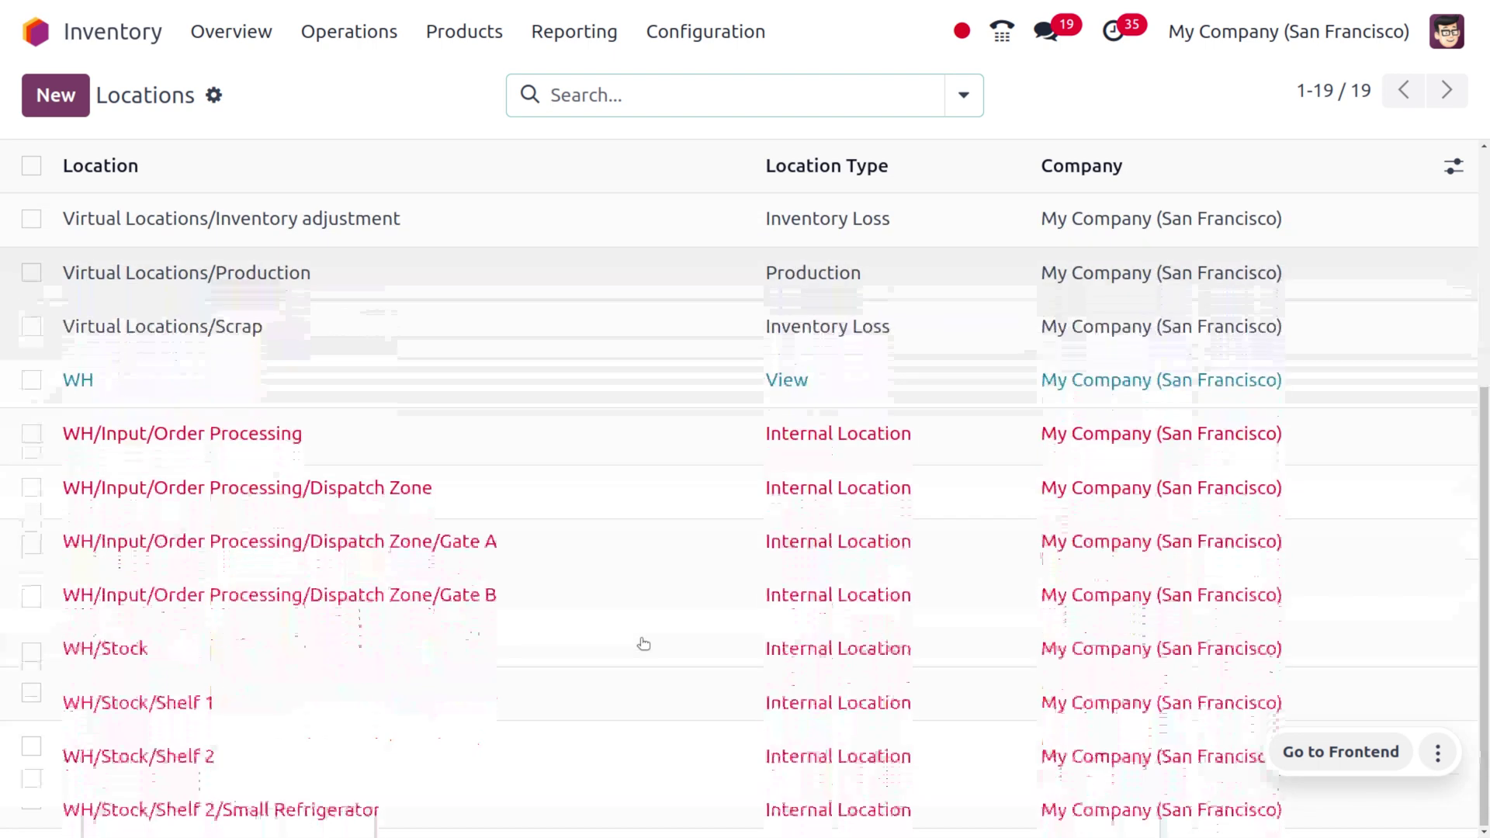
scroll(643, 643, "up", 5)
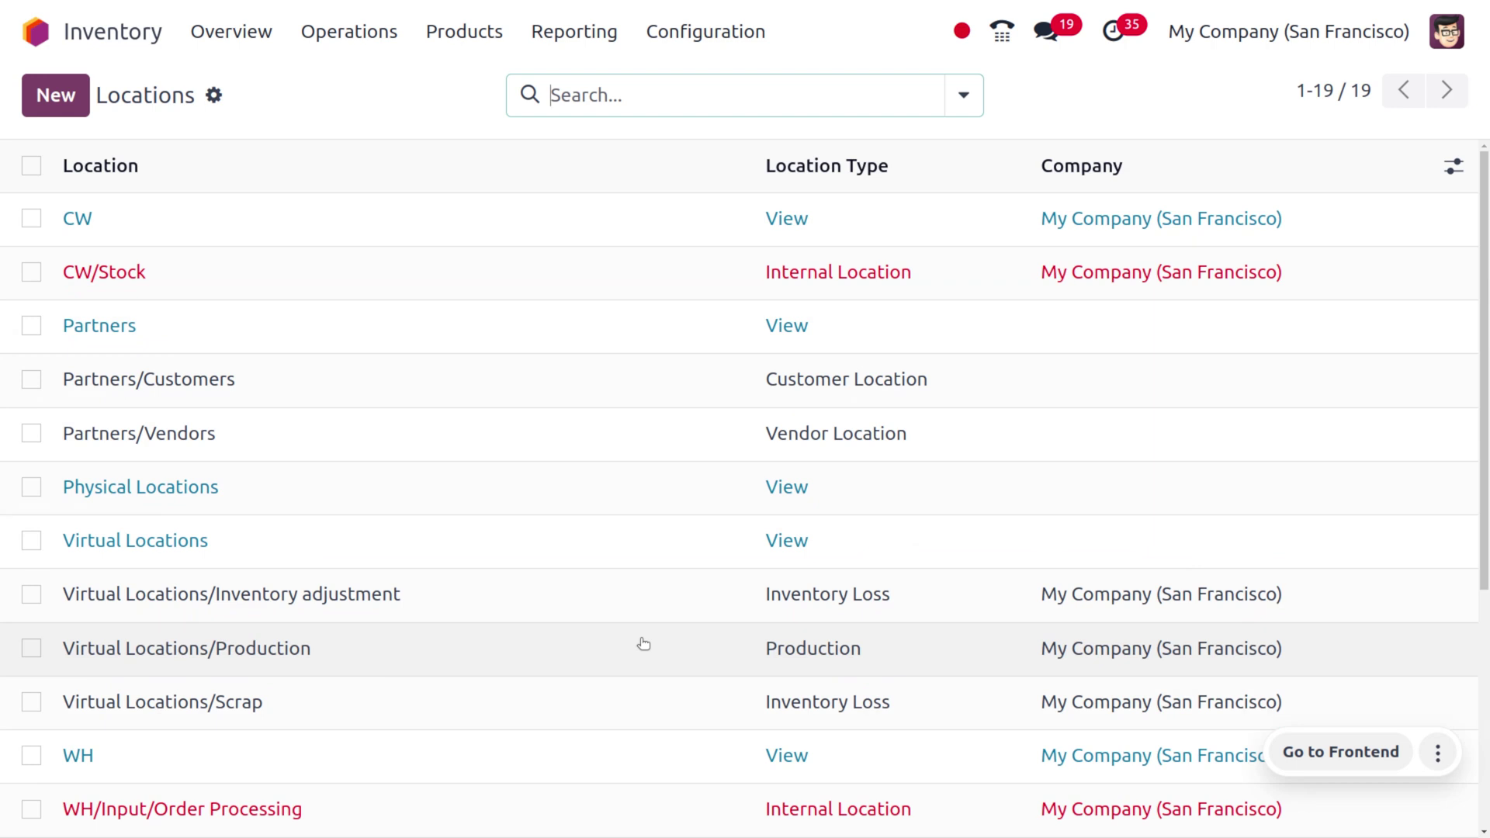